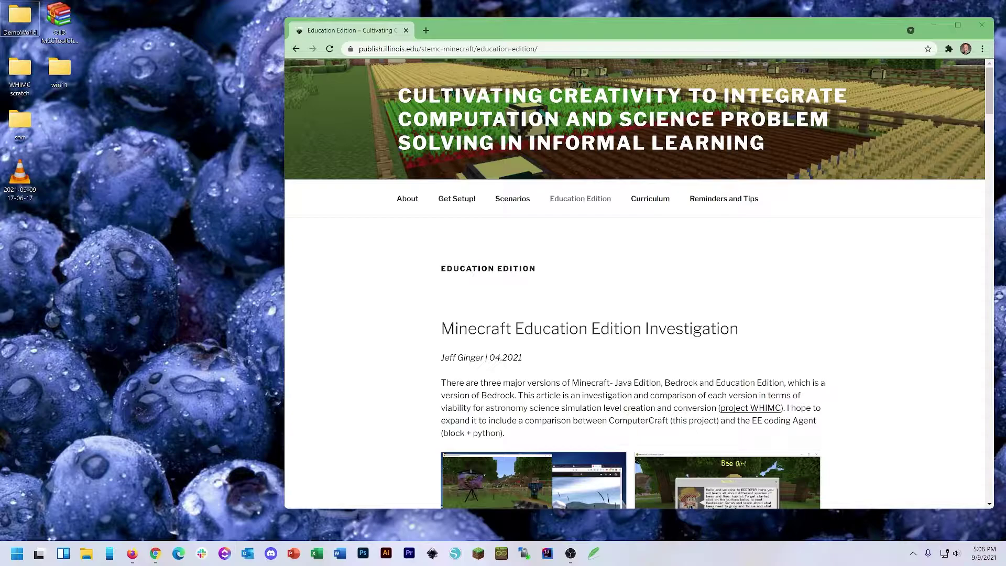
Launch MCC Tool Chest PE and move its window partly clear of the browser
left_click(17, 553)
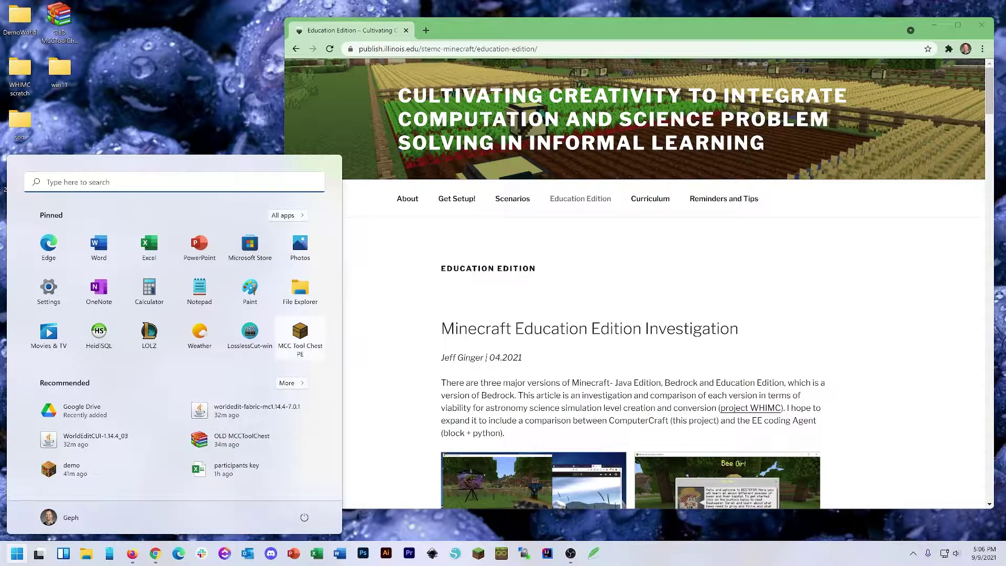
left_click(299, 334)
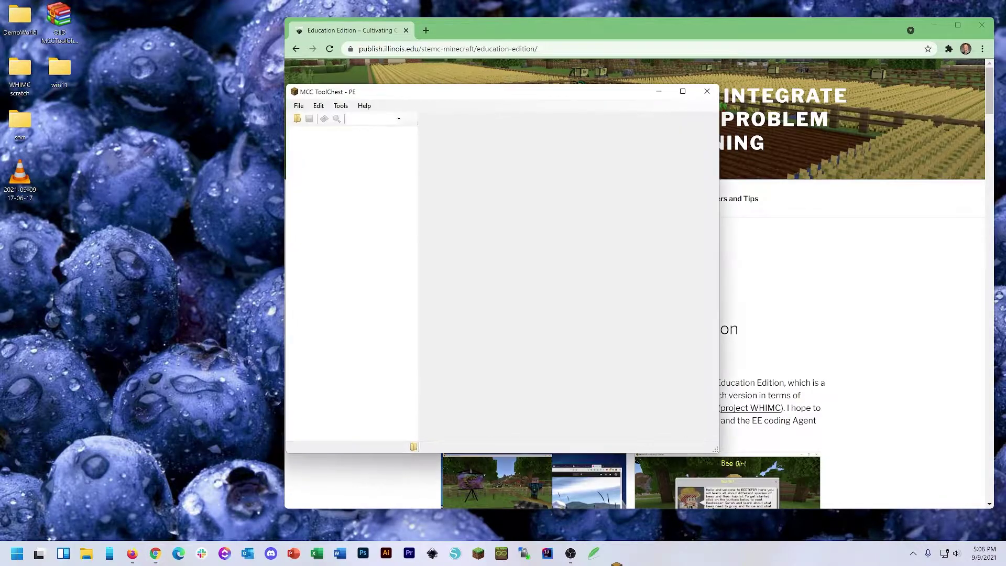
left_click_drag(429, 95, 298, 116)
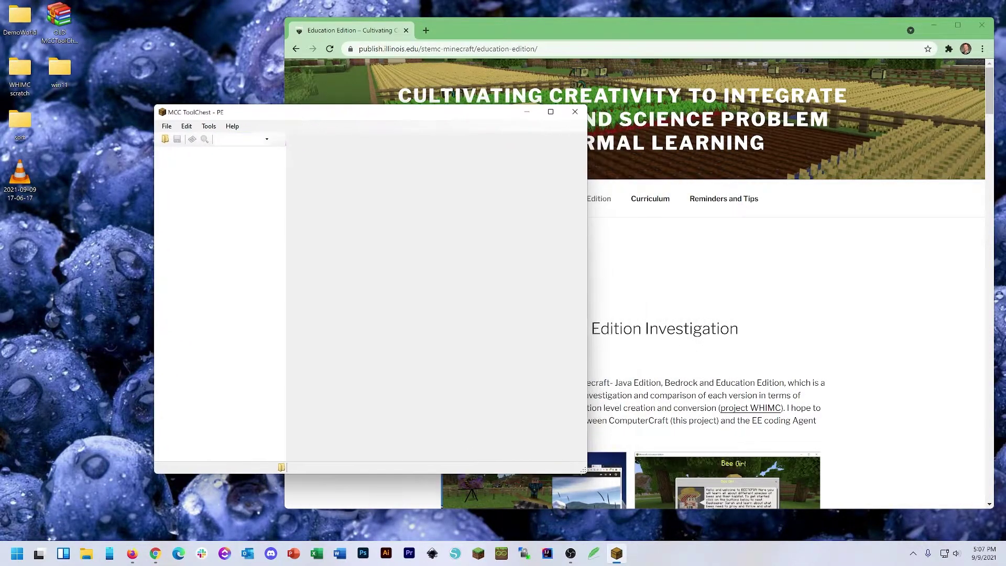
Check the version information of MCC ToolChest and dismiss it
left_click(232, 126)
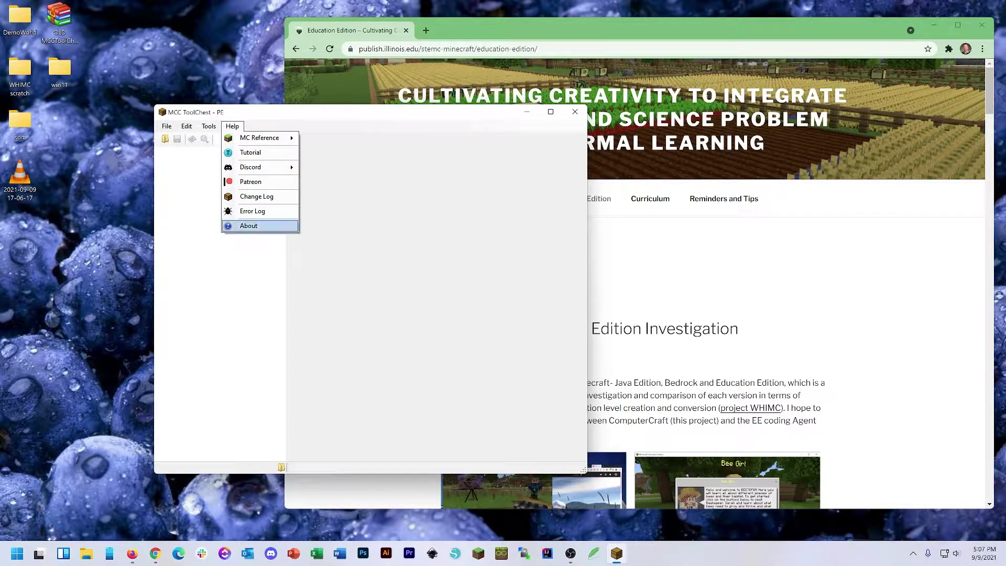
key("Return")
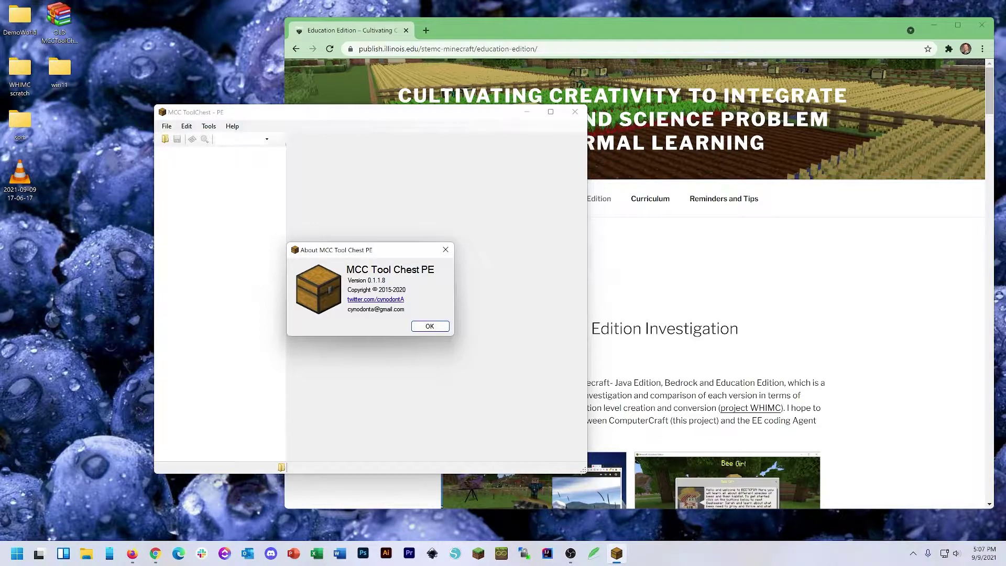
key("Return")
Start converting a Java world to Bedrock format
key("alt+t")
key("Down")
key("Right")
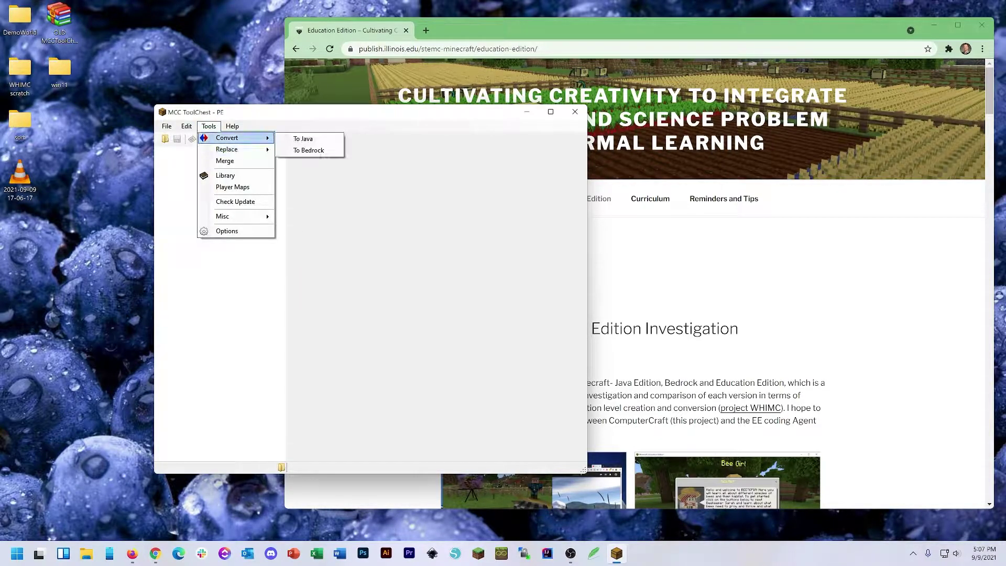
key("Down")
key("Down")
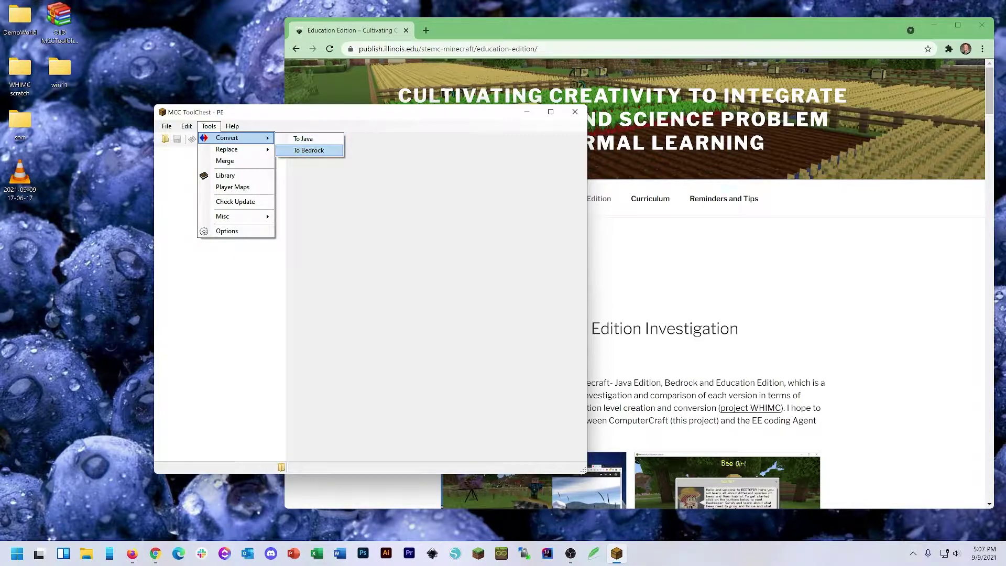
key("Up")
key("Down")
key("Up")
key("Down")
key("Up")
key("Down")
key("Up")
key("Down")
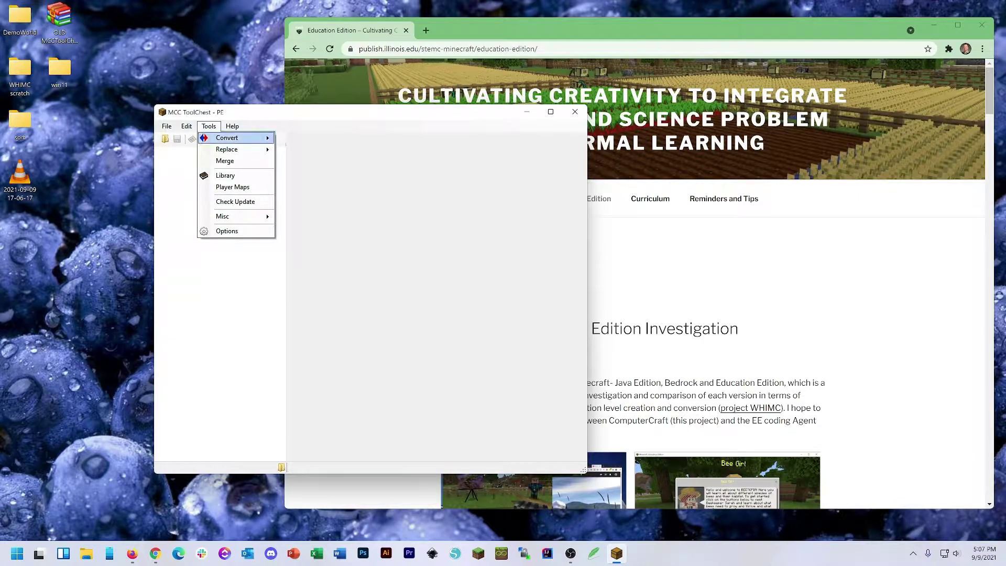
mouse_move(235, 138)
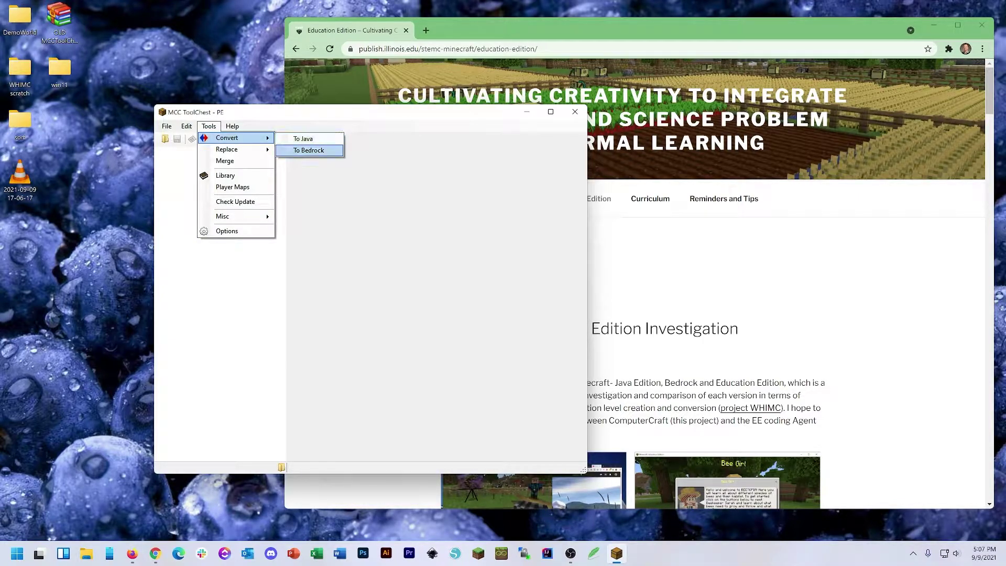
left_click(309, 150)
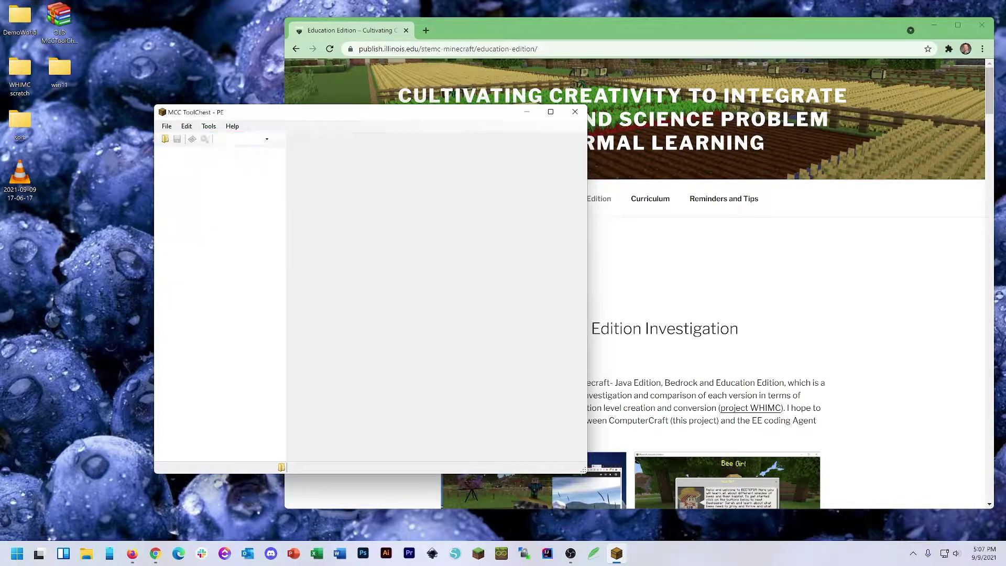
left_click(324, 361)
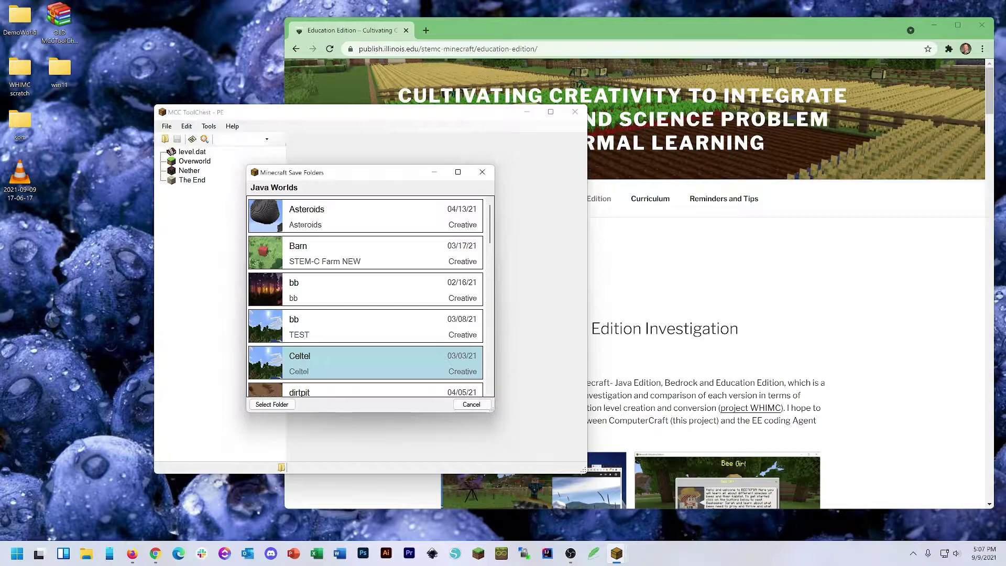
Choose the Northern Archipelago (STEM-C new) folder from the Minecraft saves as the source world and run the conversion
scroll(366, 351, "down", 7)
left_click(272, 404)
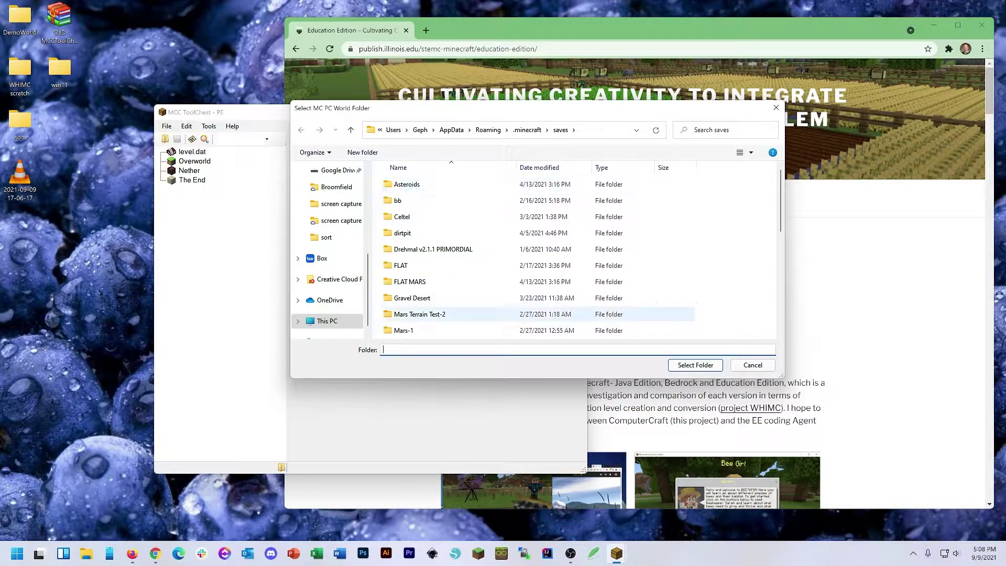
scroll(524, 301, "down", 4)
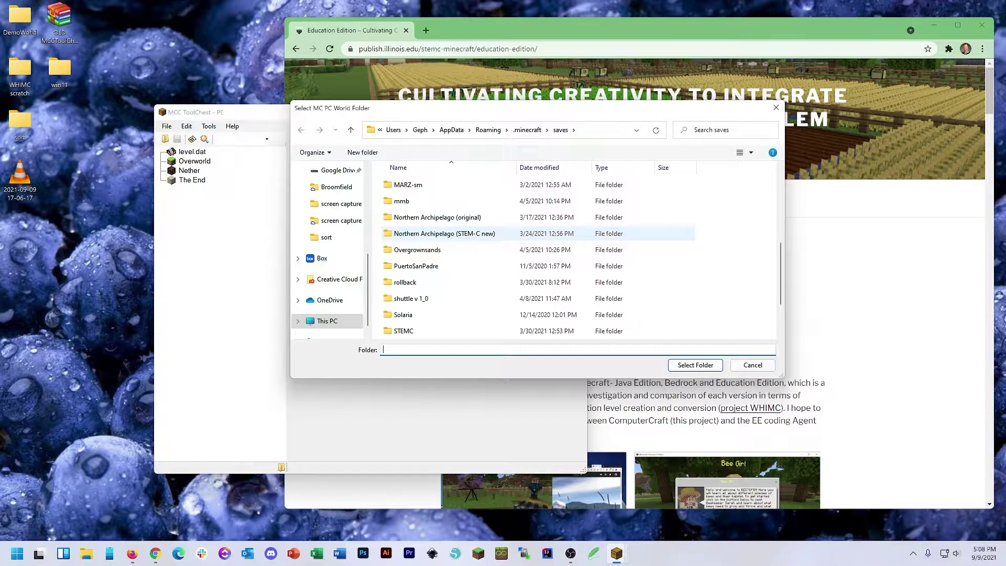
left_click(444, 234)
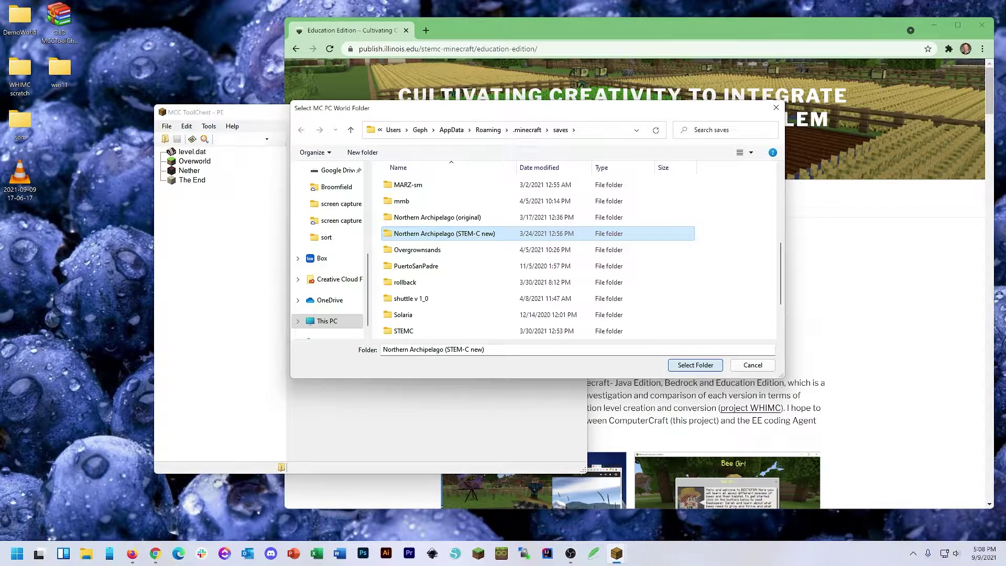
left_click(696, 366)
left_click(428, 427)
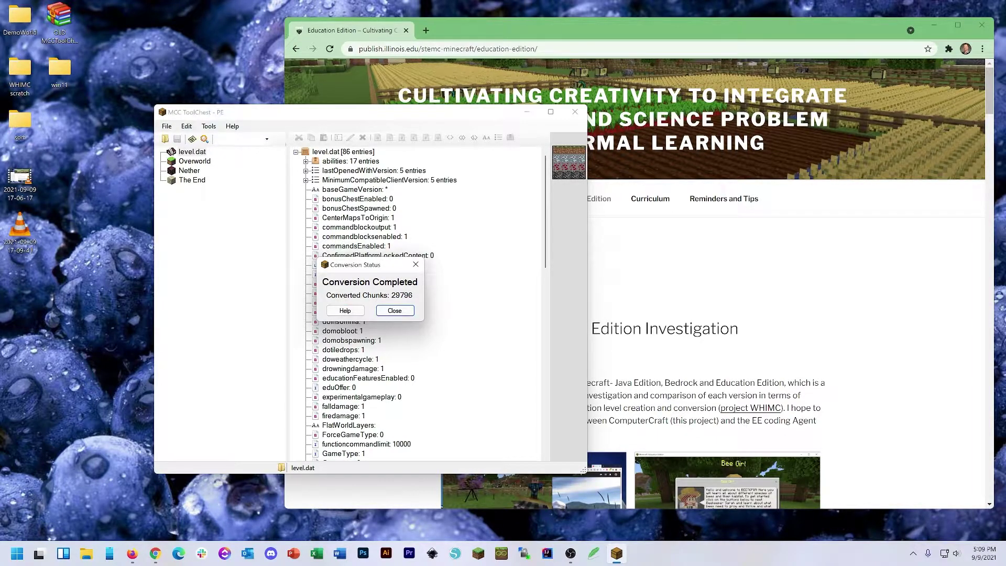
key("Return")
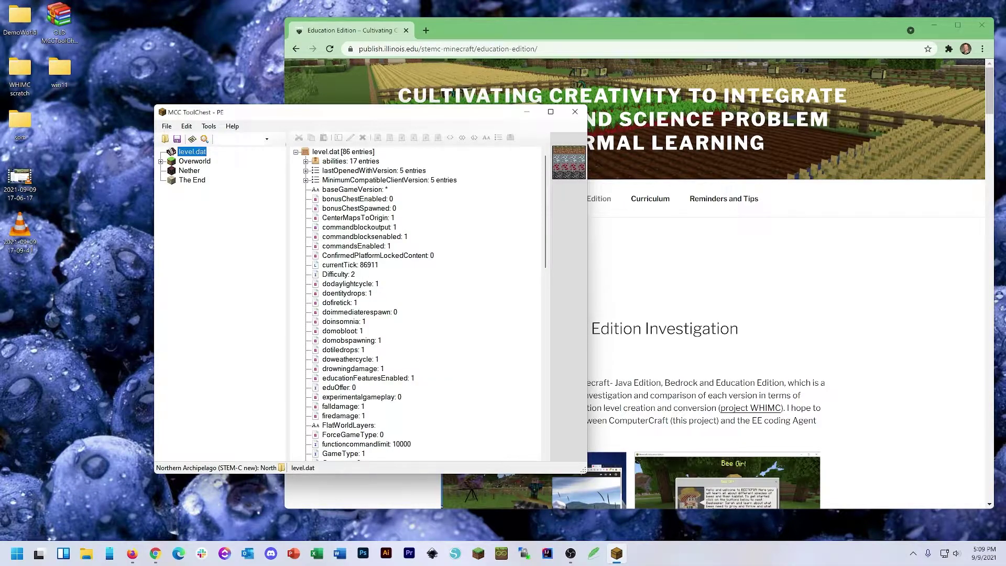
Examine the region entries of the converted Overworld and collapse them again
left_click(161, 162)
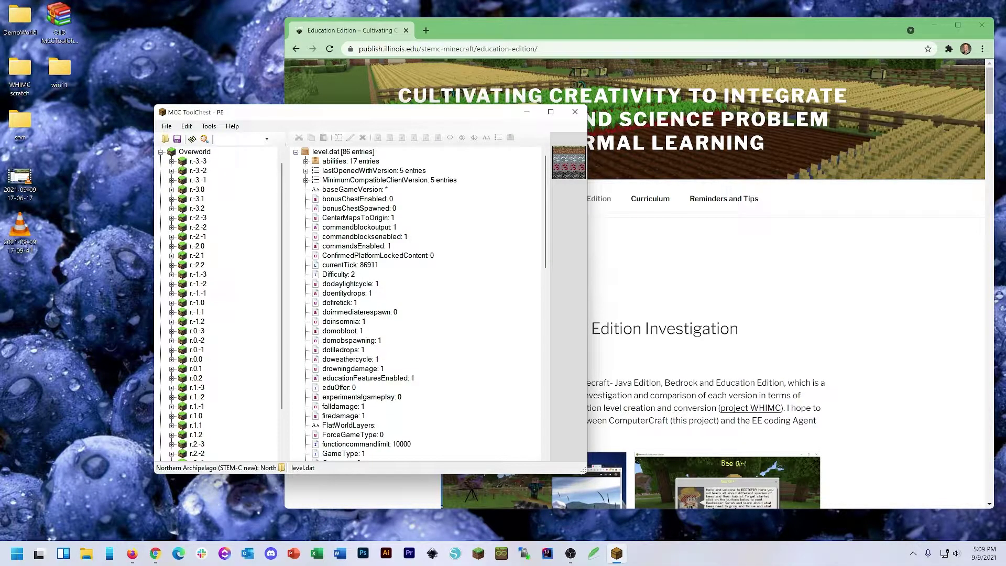
key("Left")
key("Up")
Save the converted world as a new Bedrock world with the folder name STEMC-overall-world
key("alt")
key("f")
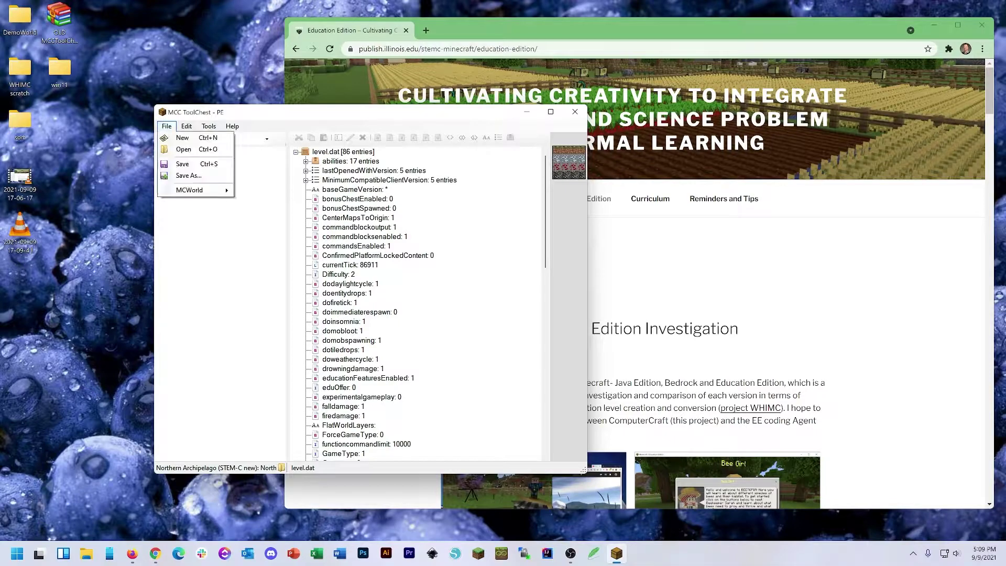
key("Down")
key("Down")
key("Down")
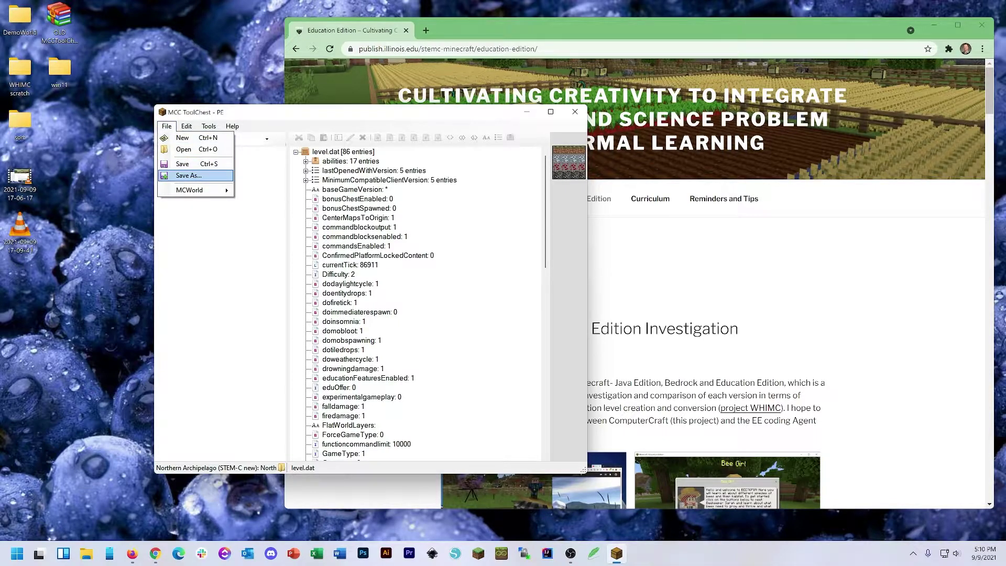
key("Down")
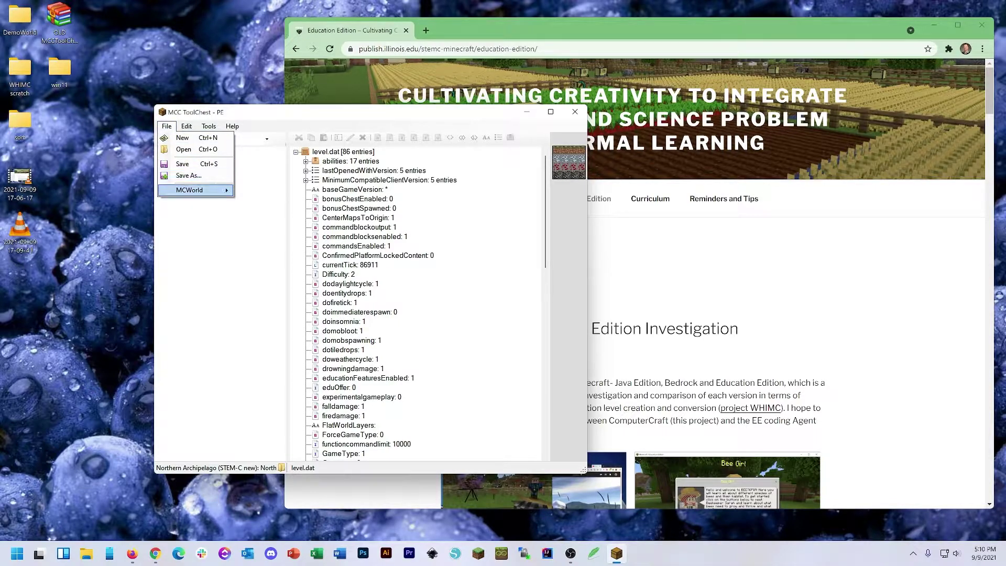
key("Right")
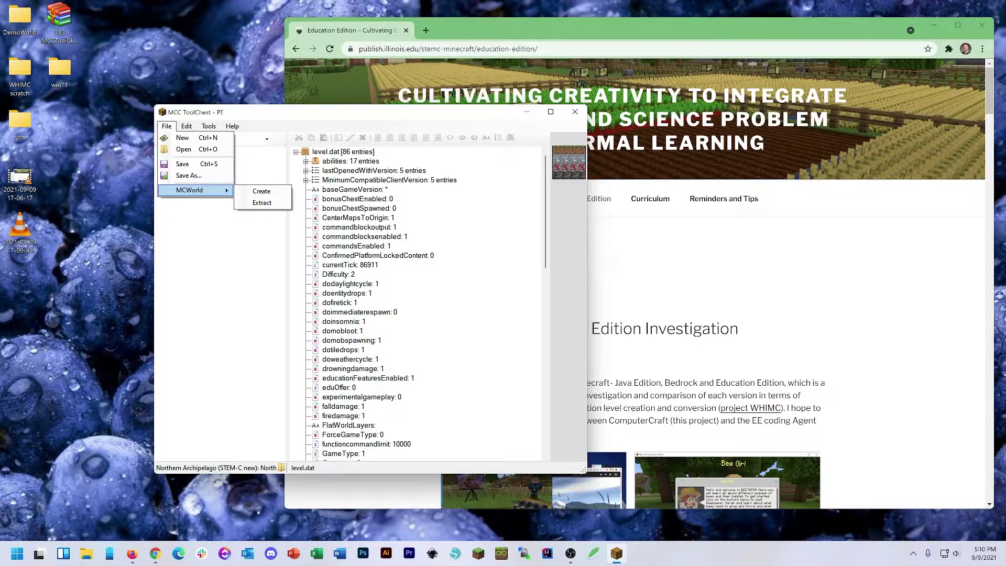
key("Up")
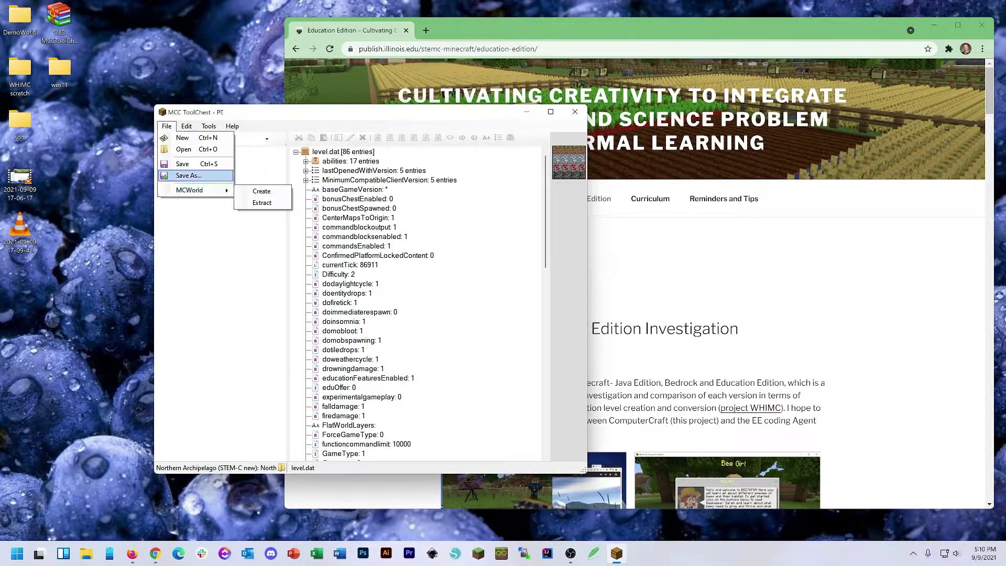
key("Return")
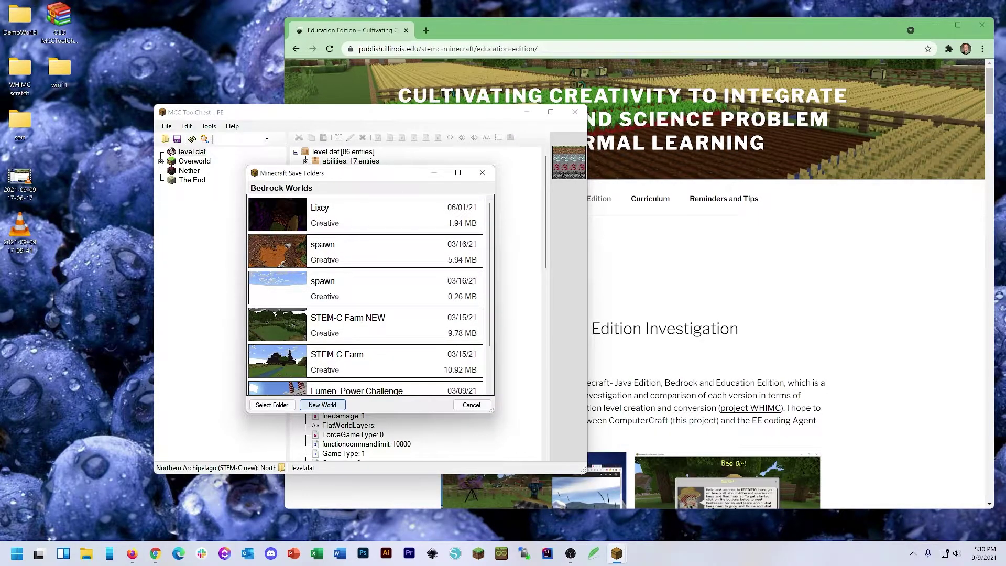
key("Return")
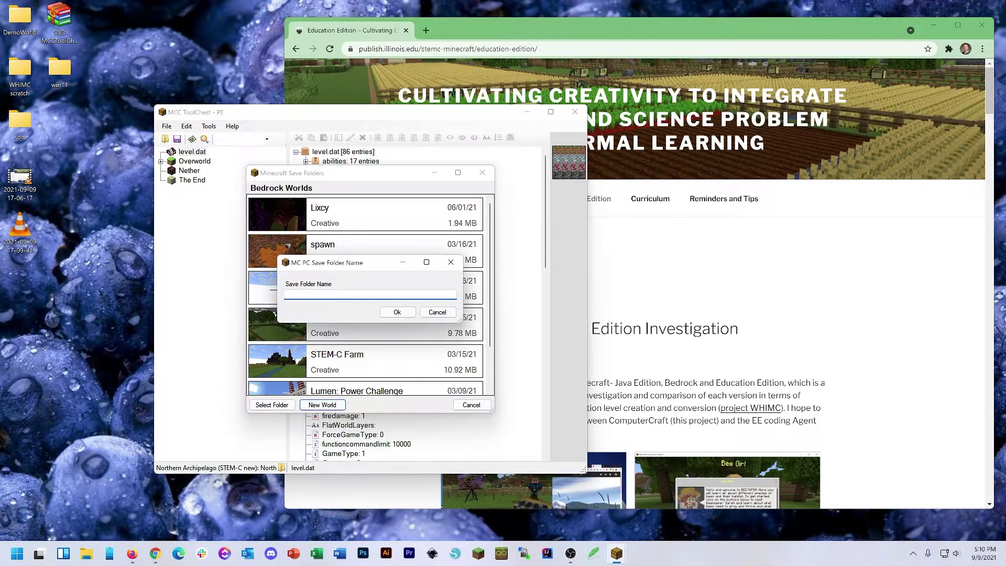
type("STEMC-overall-world")
key("Return")
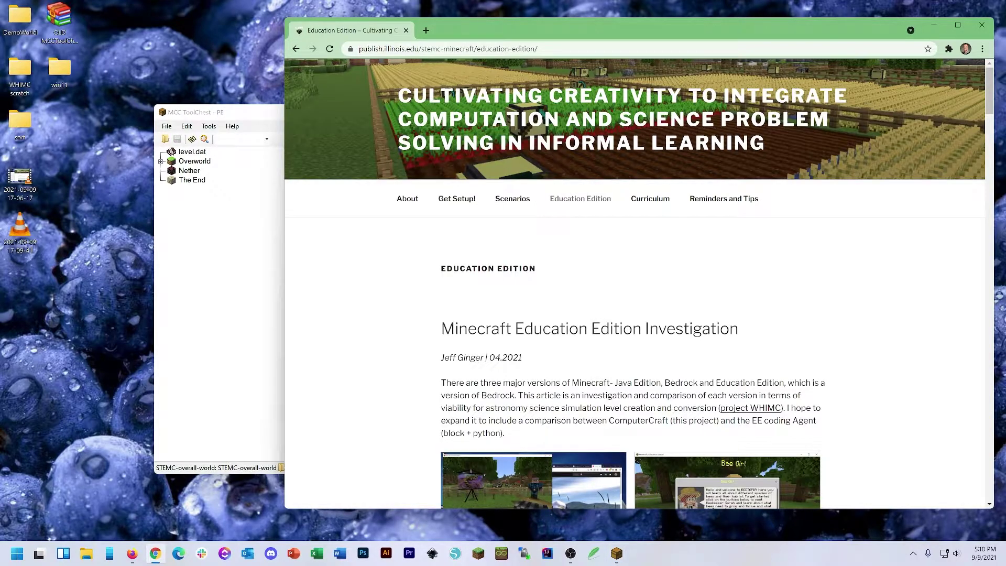
Copy the Bedrock user files path from the Important File Locations section of the web page and open that folder in File Explorer
scroll(634, 283, "down", 15)
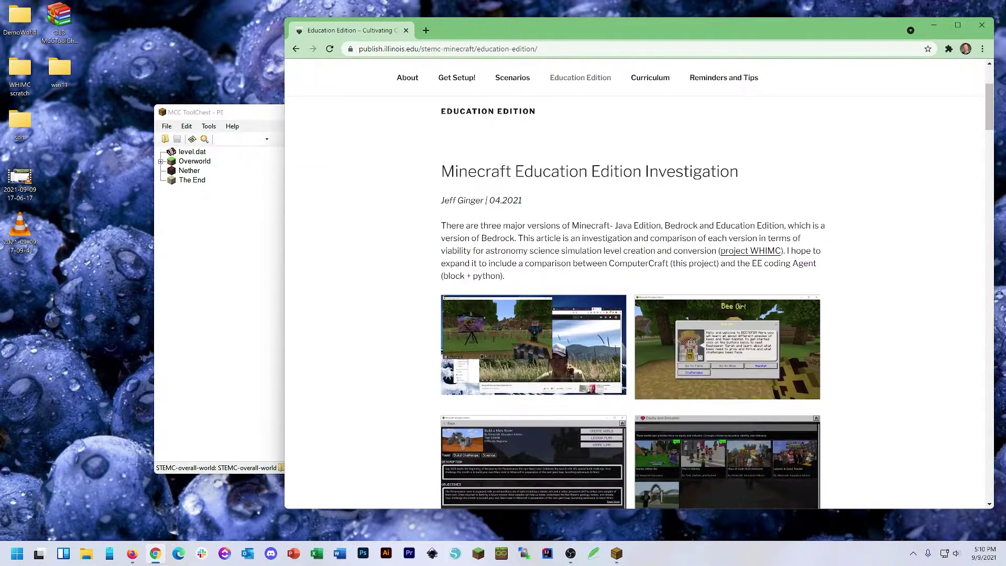
scroll(634, 283, "down", 4)
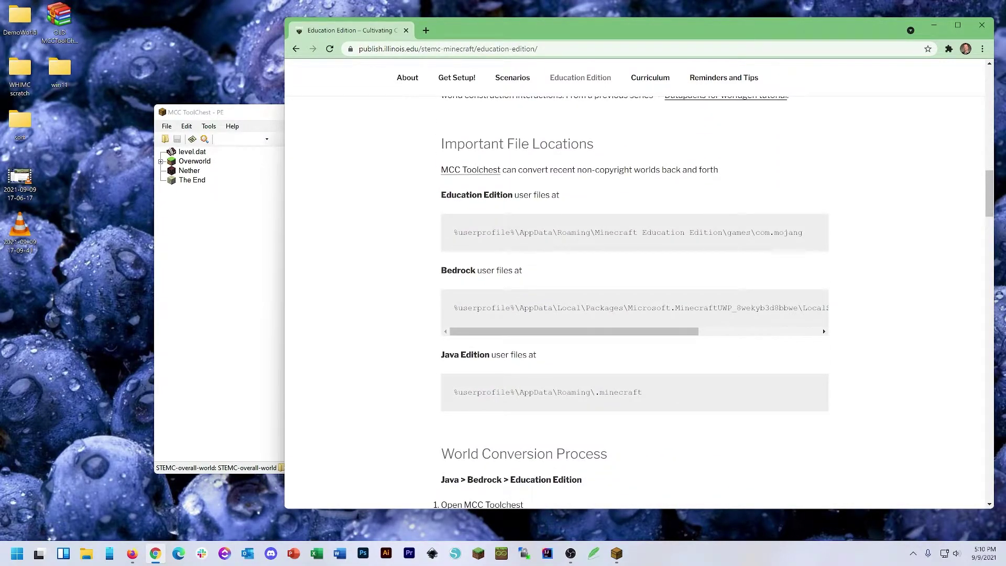
left_click_drag(644, 392, 463, 392)
left_click(463, 393)
left_click_drag(454, 308, 828, 307)
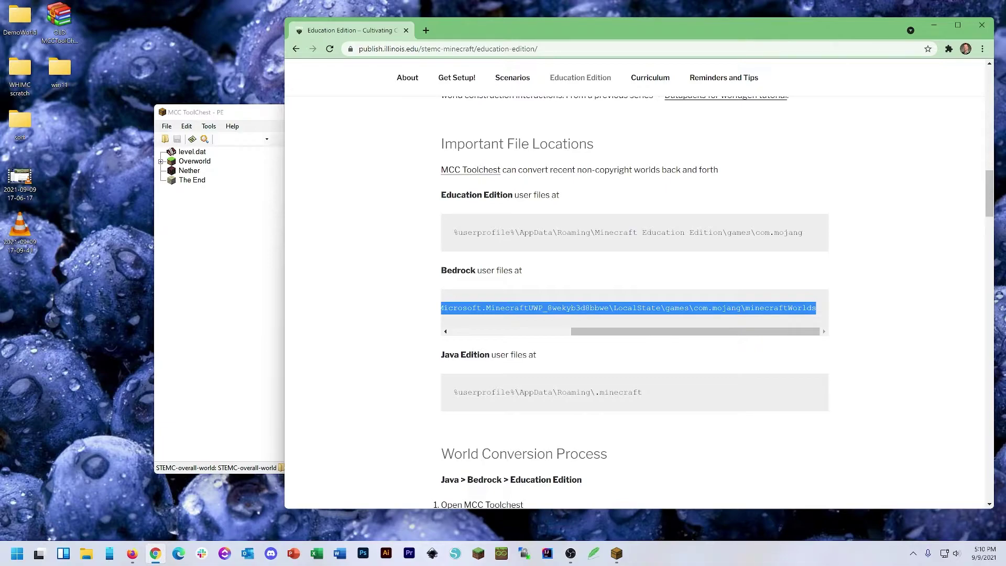
key("super+r")
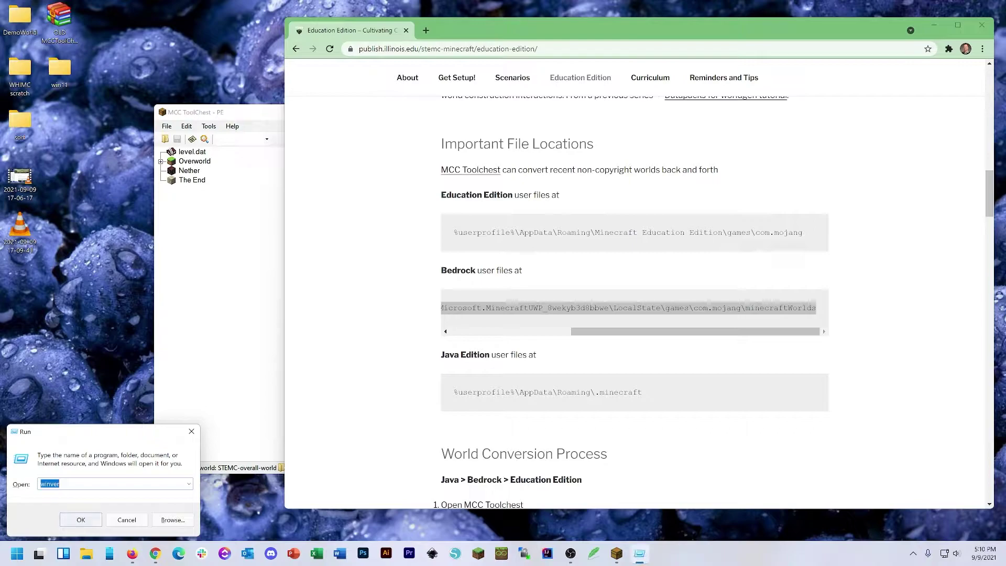
key("ctrl+v")
key("Return")
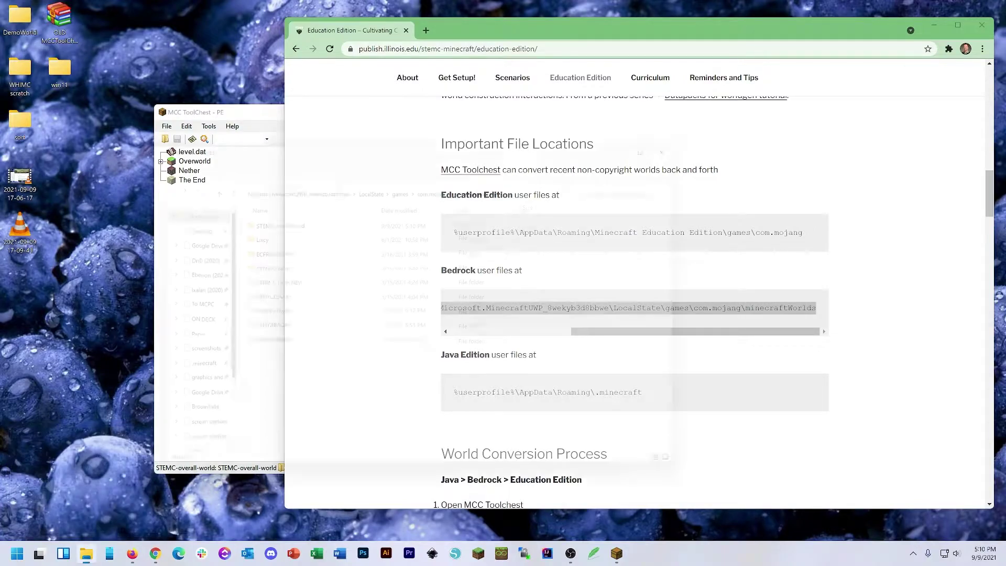
Copy the STEMC-overall-world folder from minecraftWorlds
left_click_drag(445, 135, 368, 106)
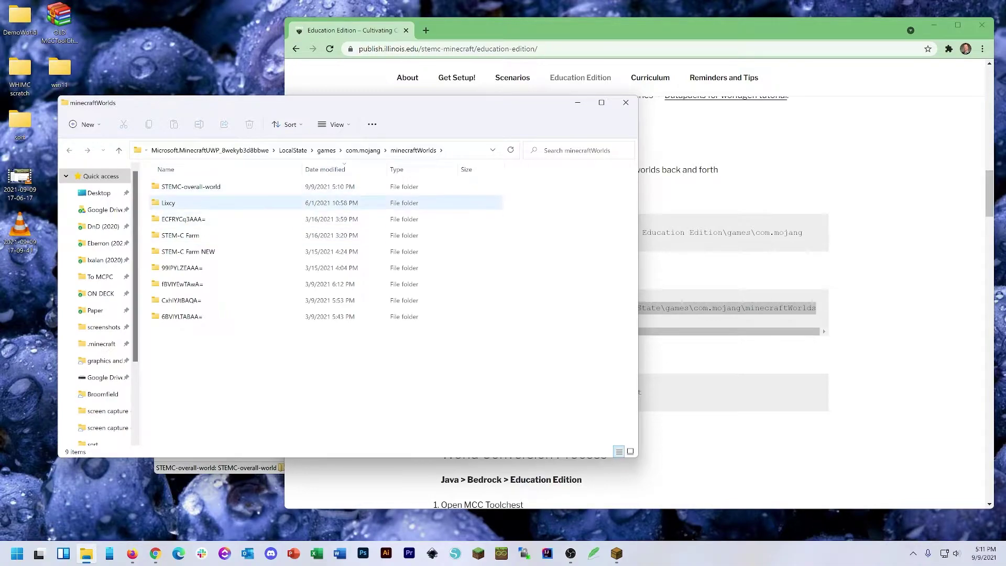
left_click(209, 187)
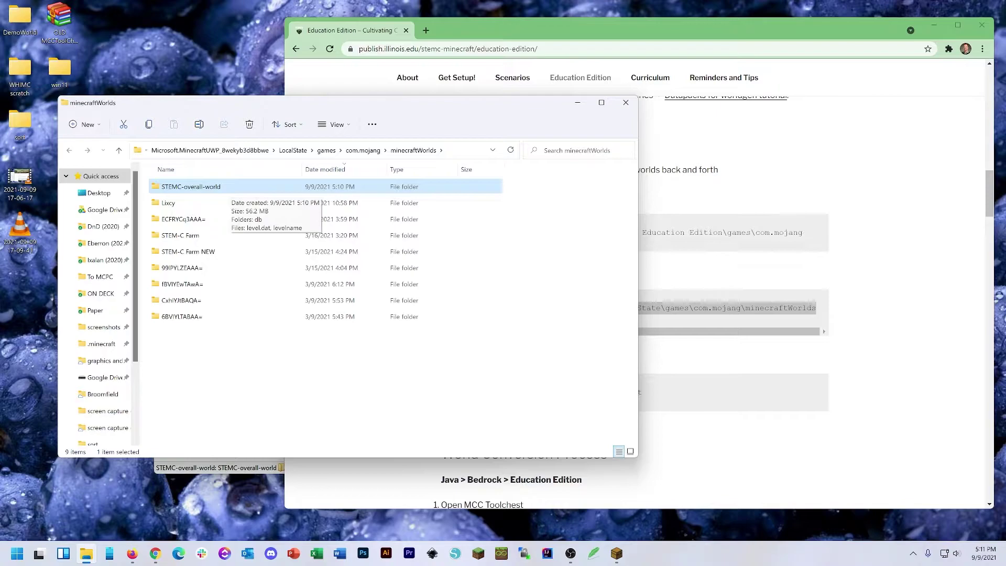
key("ctrl+c")
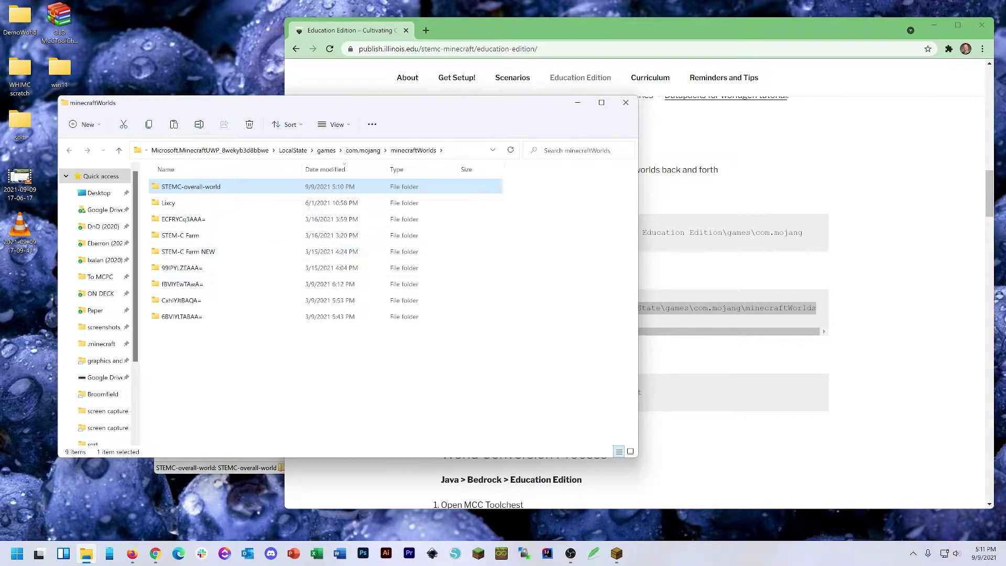
Copy the Education Edition user files path from the web page, open that folder in File Explorer and go into its minecraftWorlds folder
left_click(809, 310)
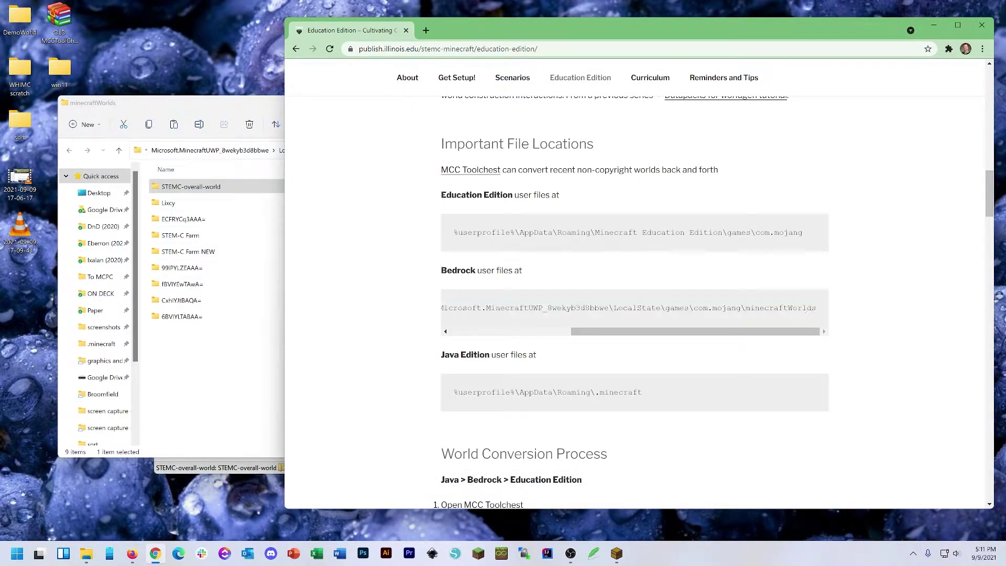
left_click_drag(454, 232, 802, 232)
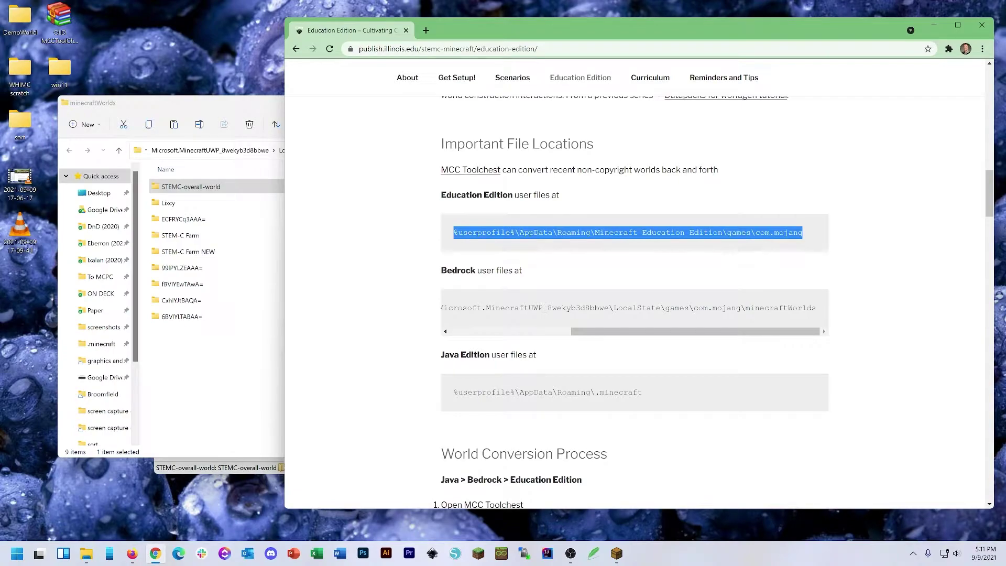
key("ctrl+c")
key("super+r")
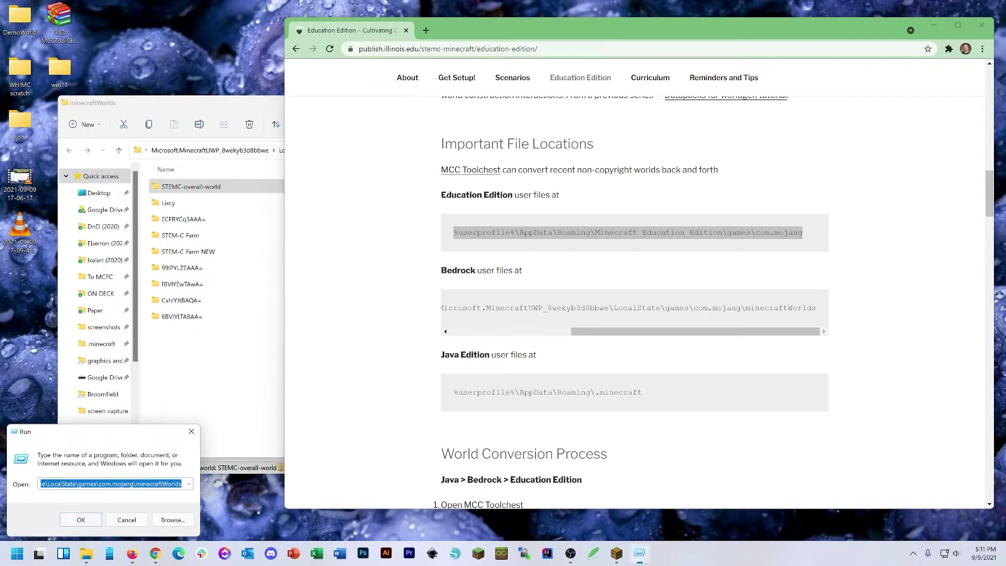
key("ctrl+v")
key("Return")
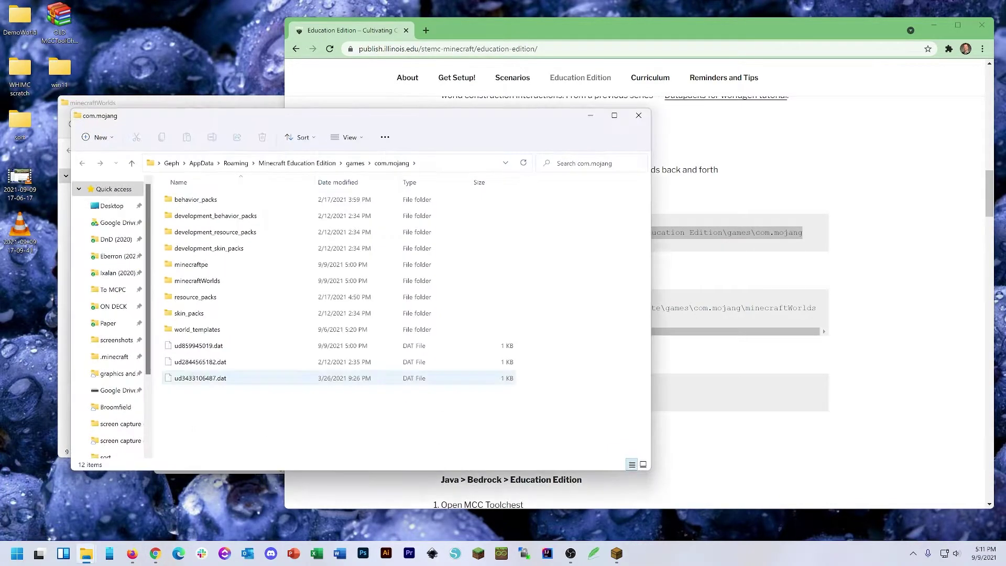
left_click_drag(368, 118, 420, 159)
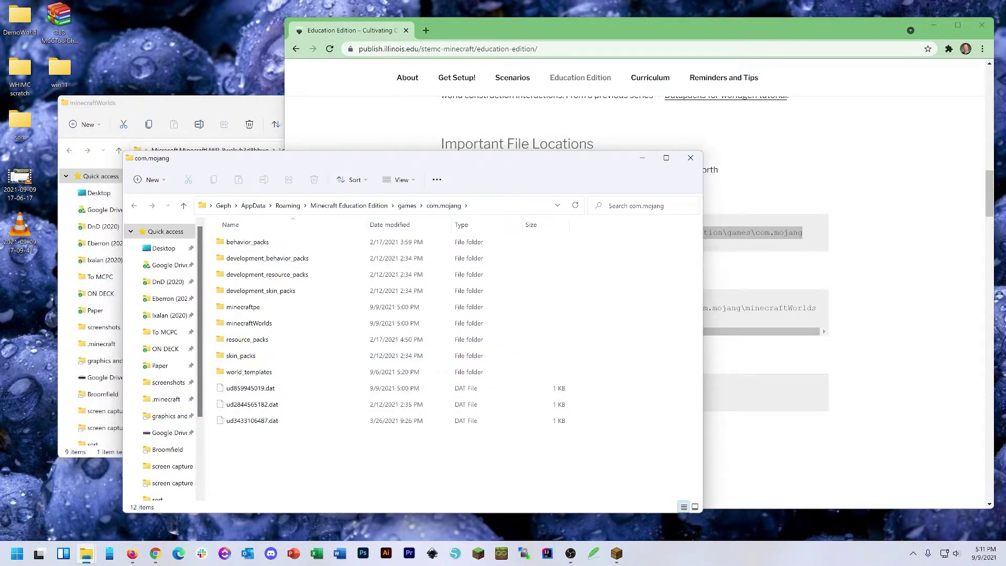
double_click(266, 323)
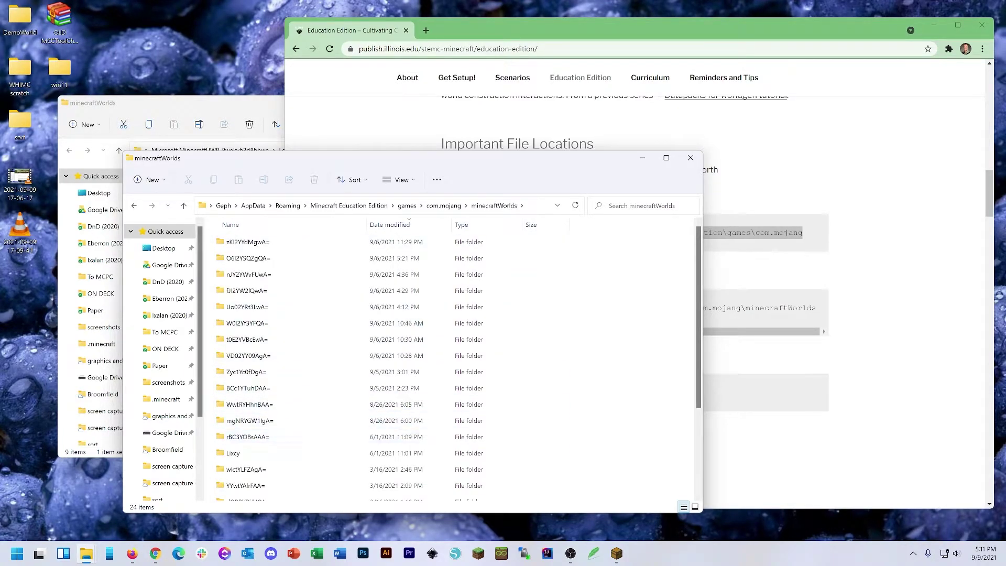
Copy the STEMC-overall-world folder from the Bedrock minecraftWorlds folder into the Education Edition minecraftWorlds folder
left_click(204, 104)
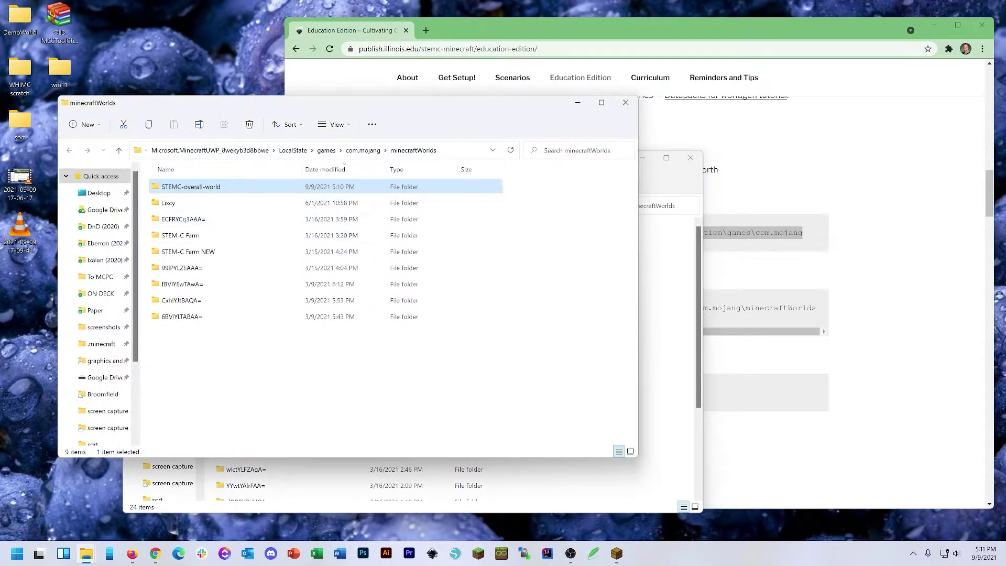
key("ctrl+c")
key("alt+Tab")
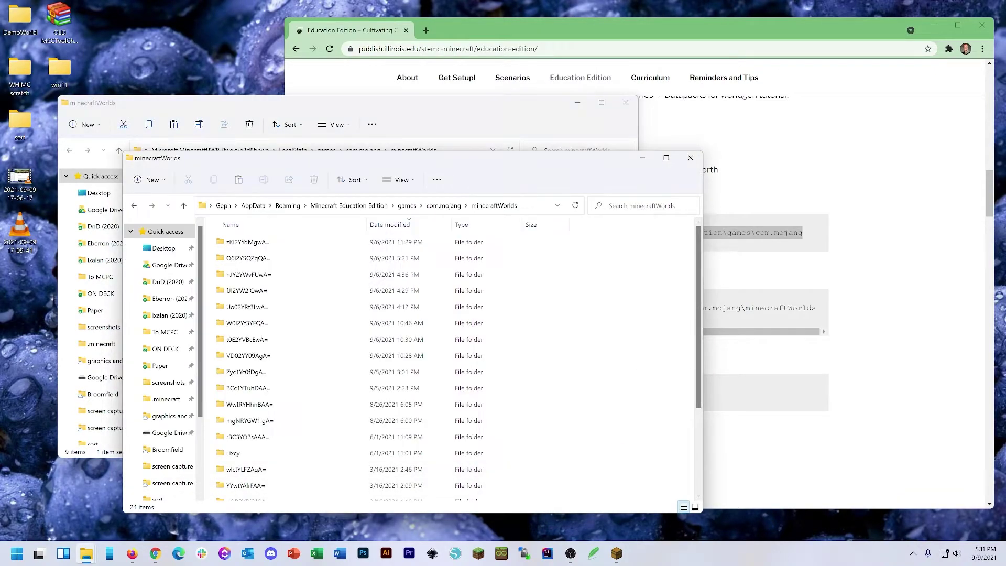
key("ctrl+v")
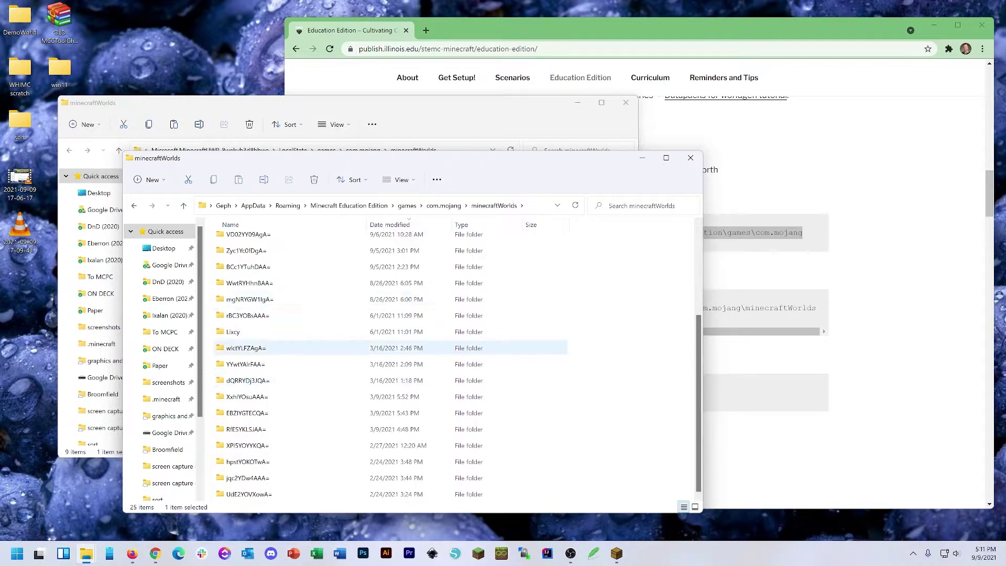
scroll(390, 345, "up", 3)
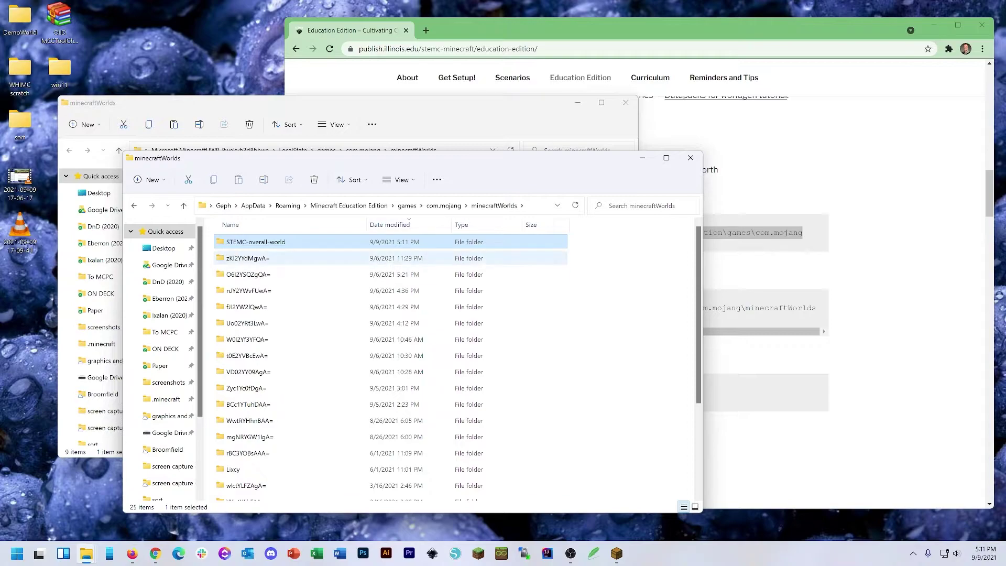
Launch Minecraft Education Edition and play the STEMC-overall-world world from My Worlds
left_click(17, 553)
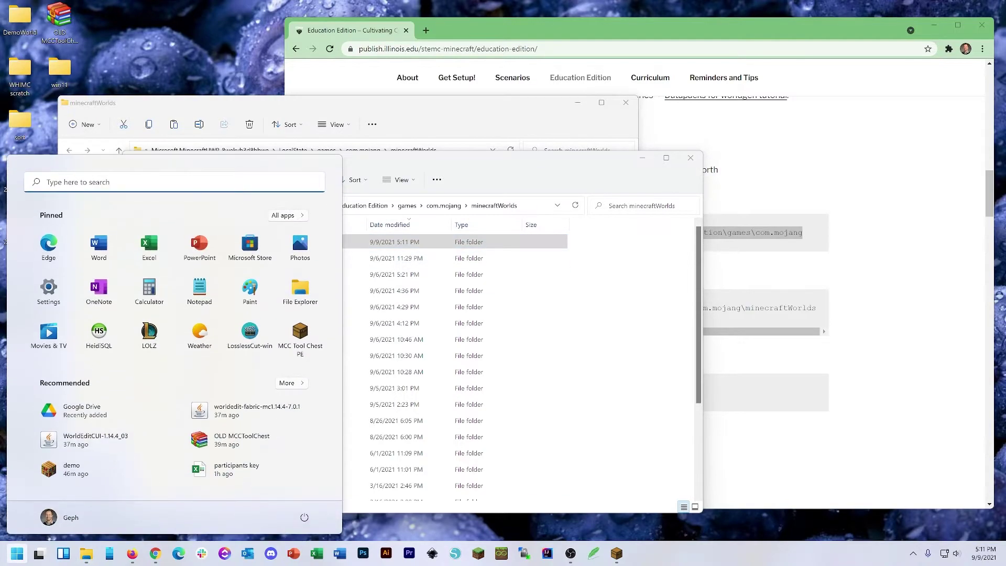
type("educ")
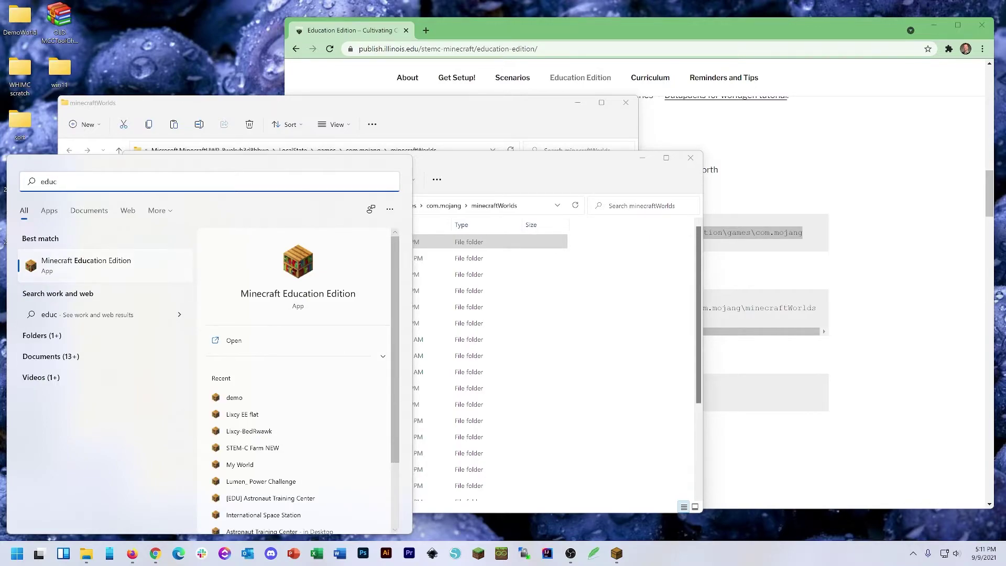
key("Return")
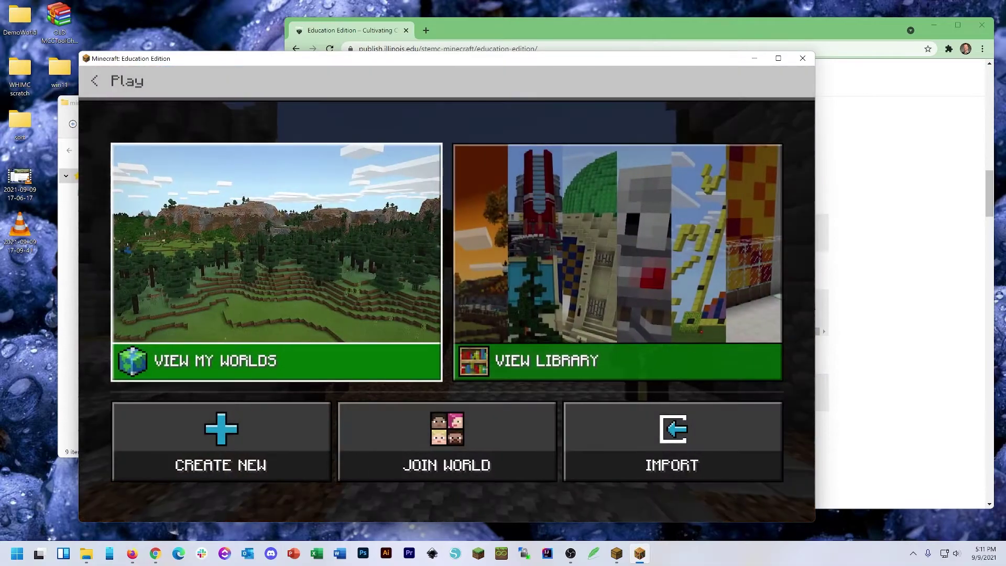
left_click(276, 262)
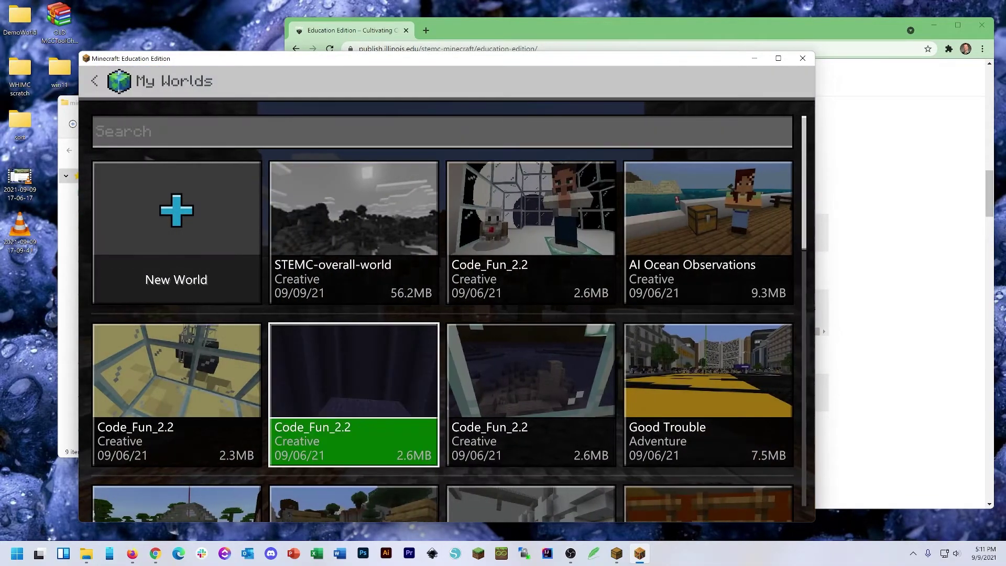
key("Up")
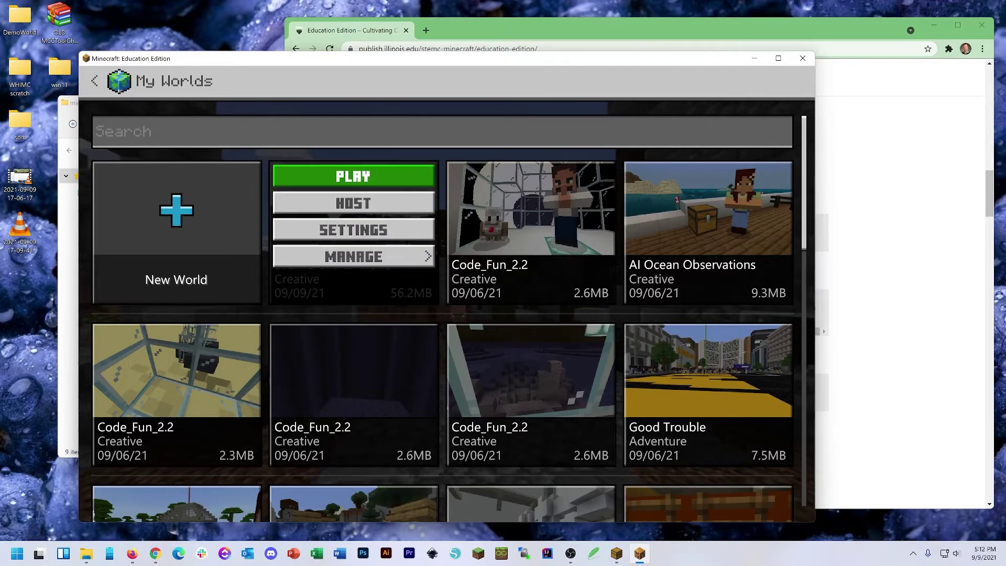
key("Return")
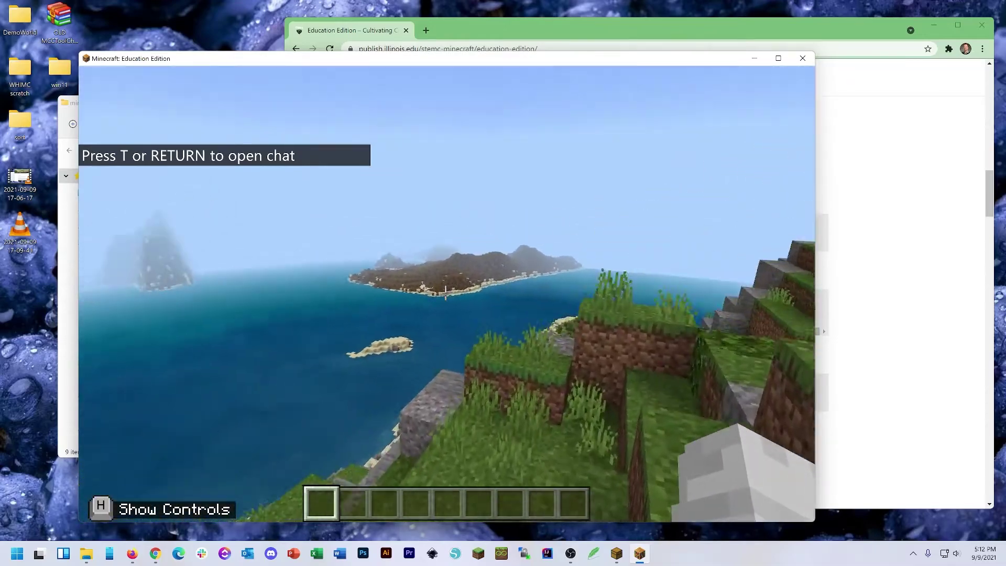
Move around the converted world to examine its hillside, shoreline and surrounding islands
key("w")
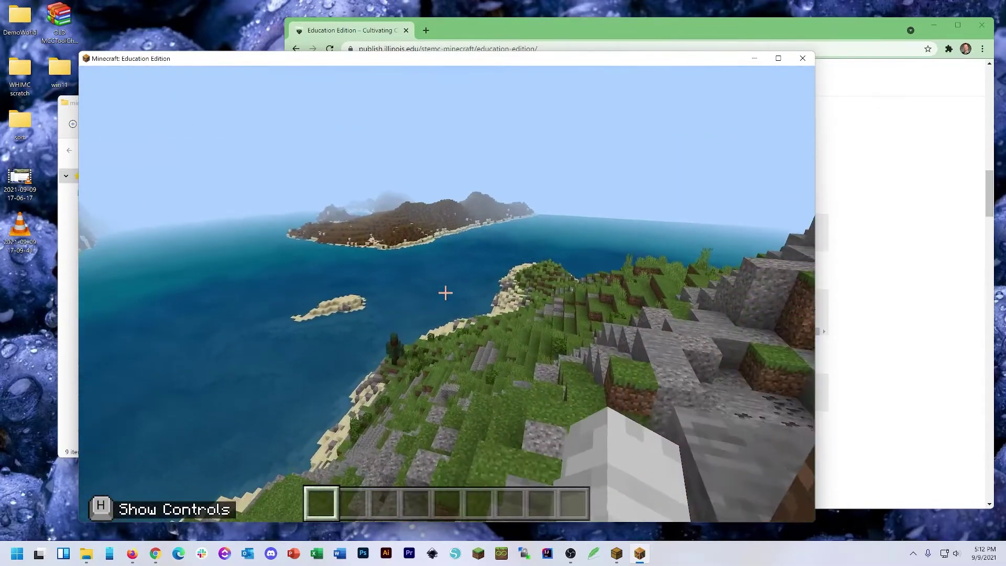
key("w")
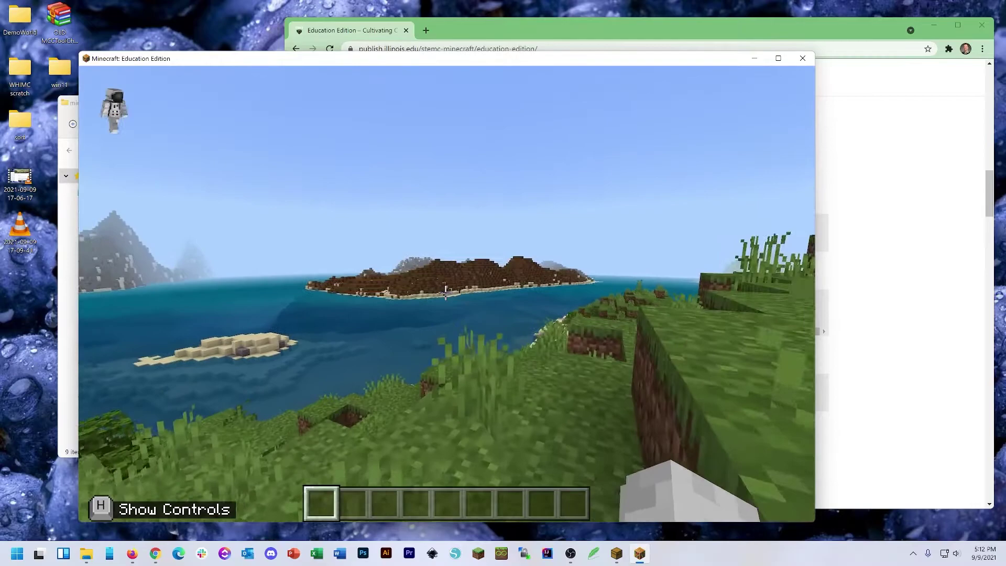
key("w")
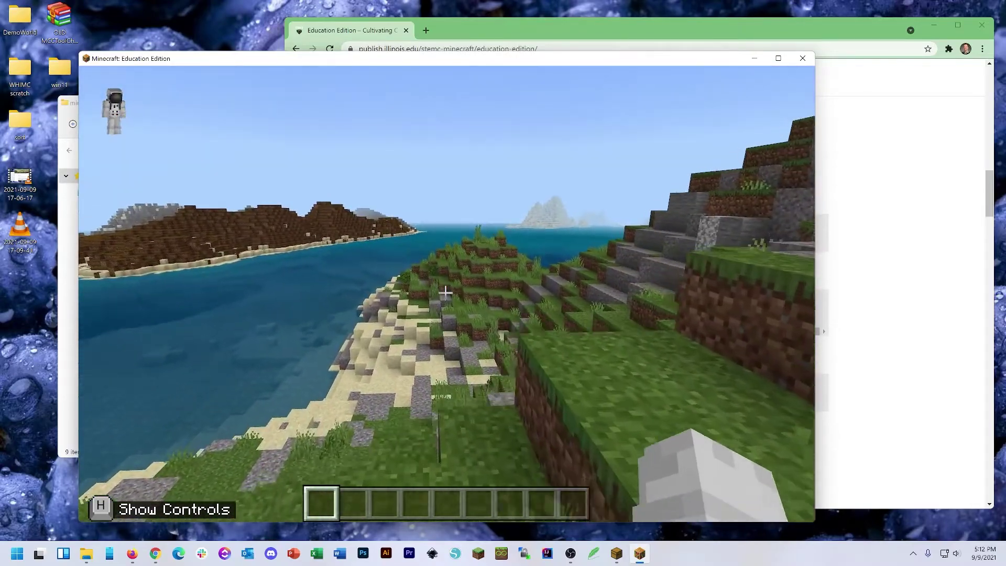
key("w")
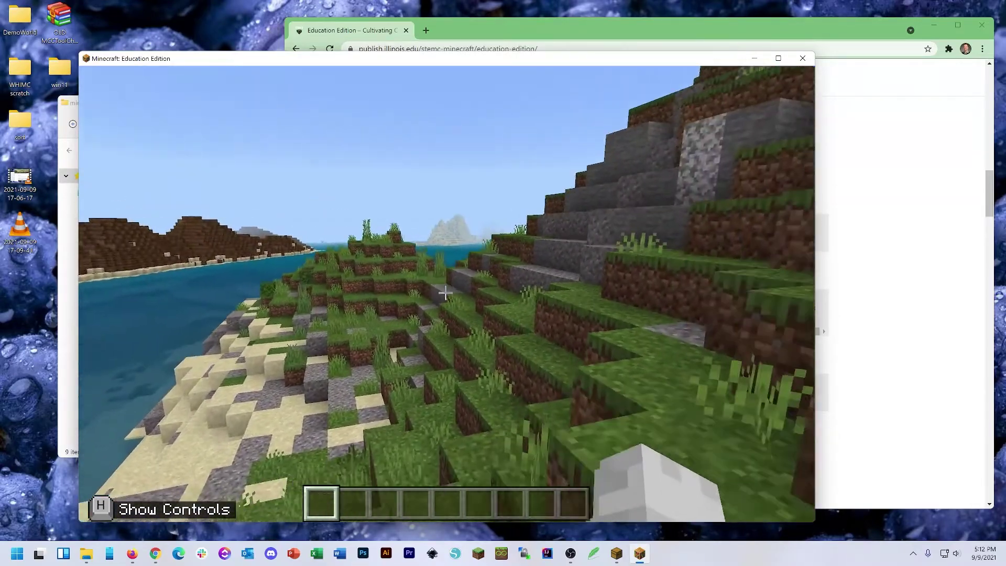
key("w")
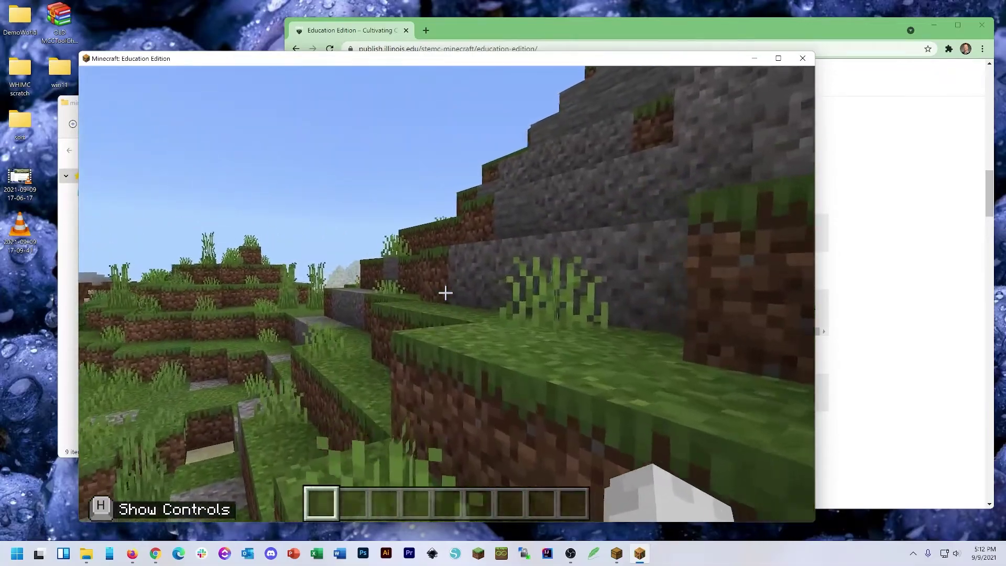
key("w")
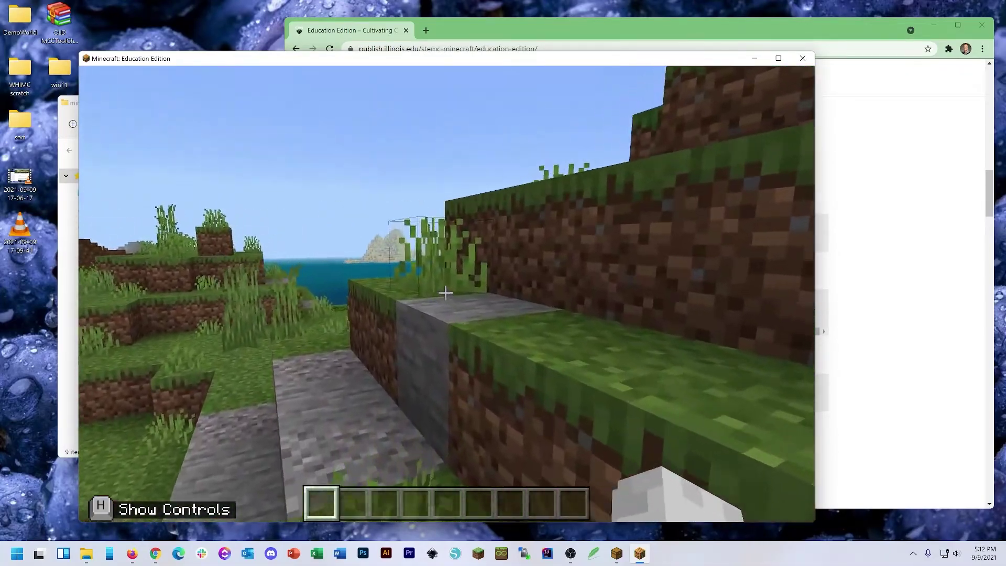
key("w")
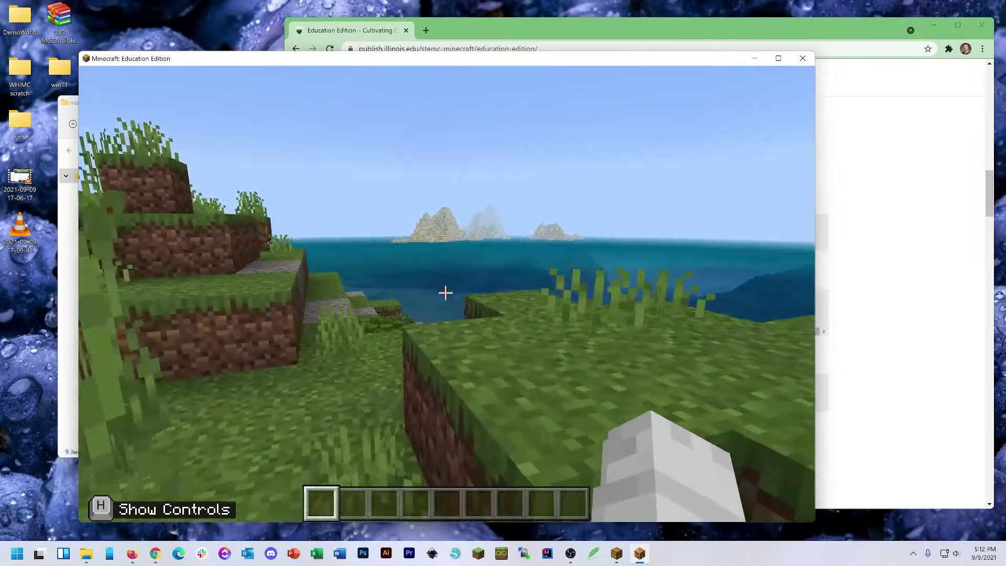
key("w")
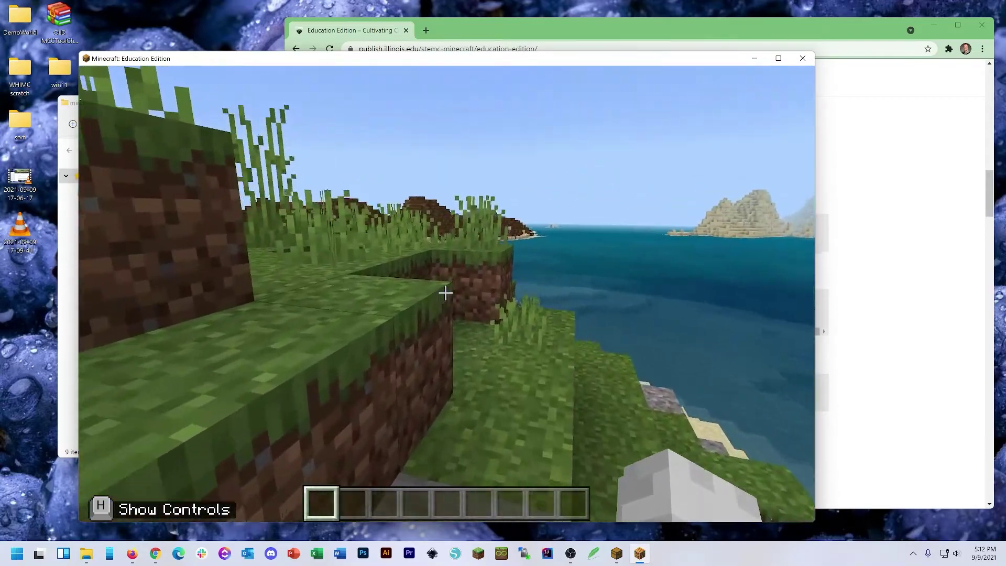
key("w")
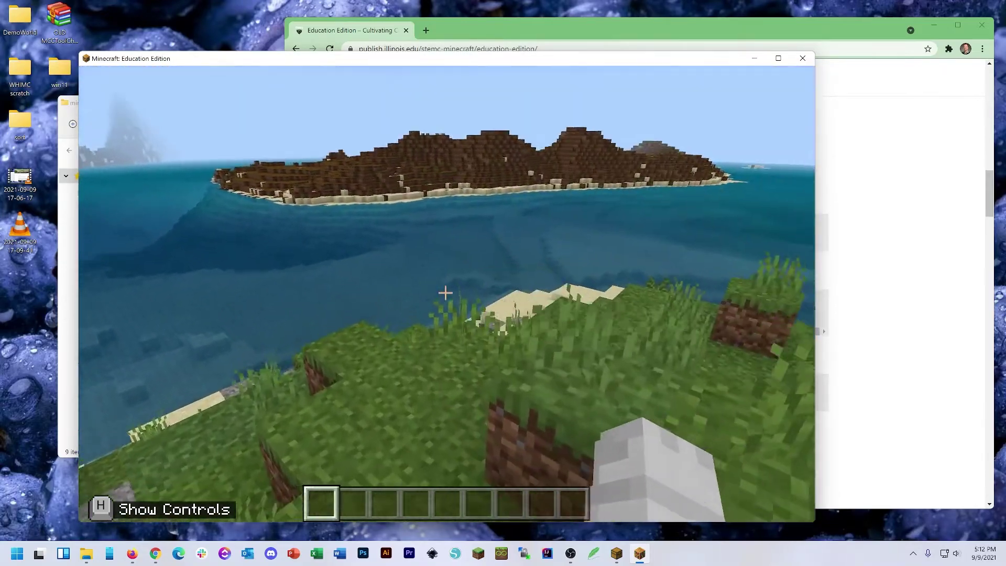
key("w")
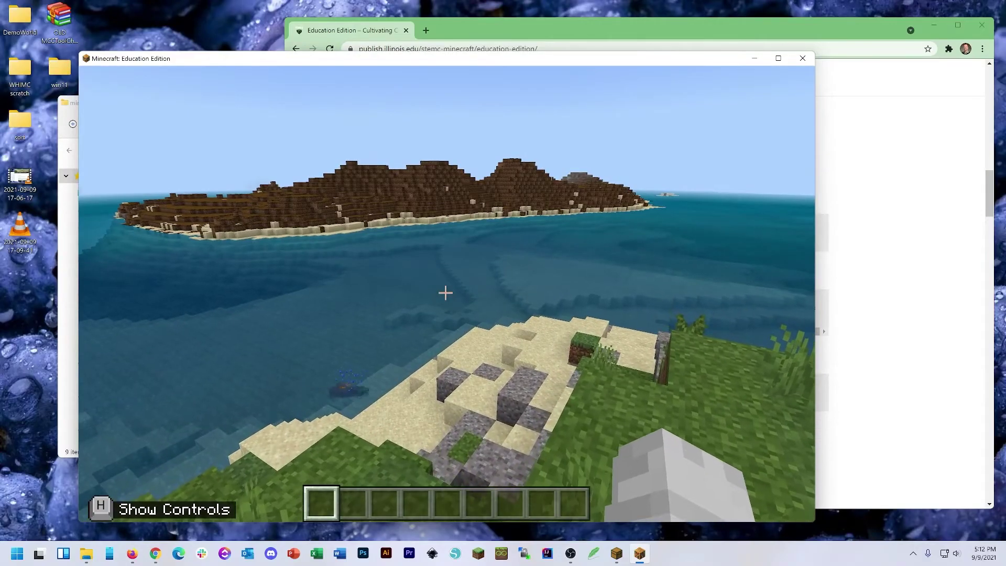